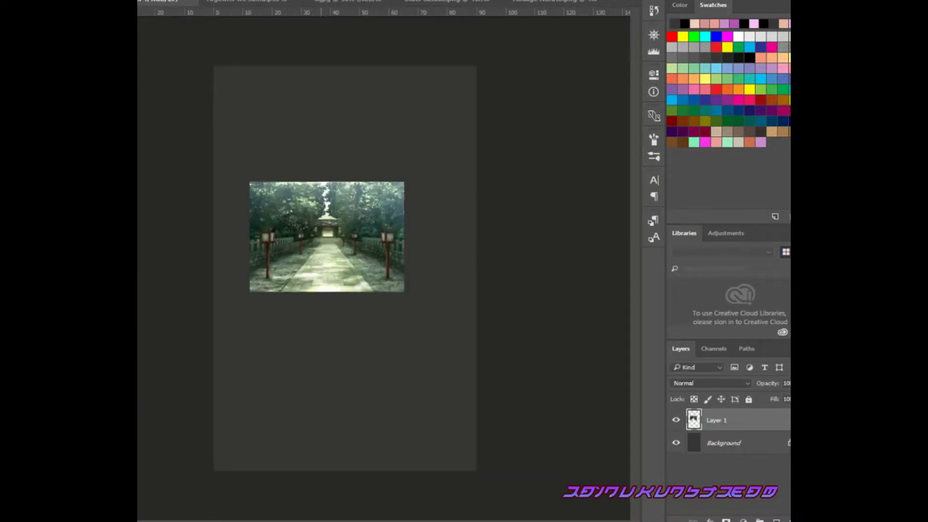
- Scale the shrine path image up with Free Transform to fill the canvas
key(ctrl+t)
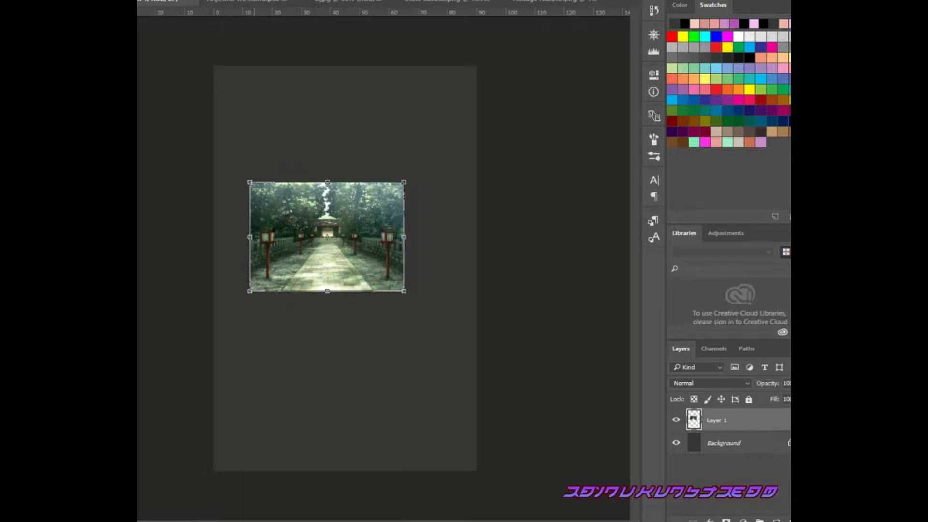
drag(250, 183, 139, 52)
drag(272, 171, 358, 264)
drag(187, 145, 138, 10)
drag(334, 197, 384, 267)
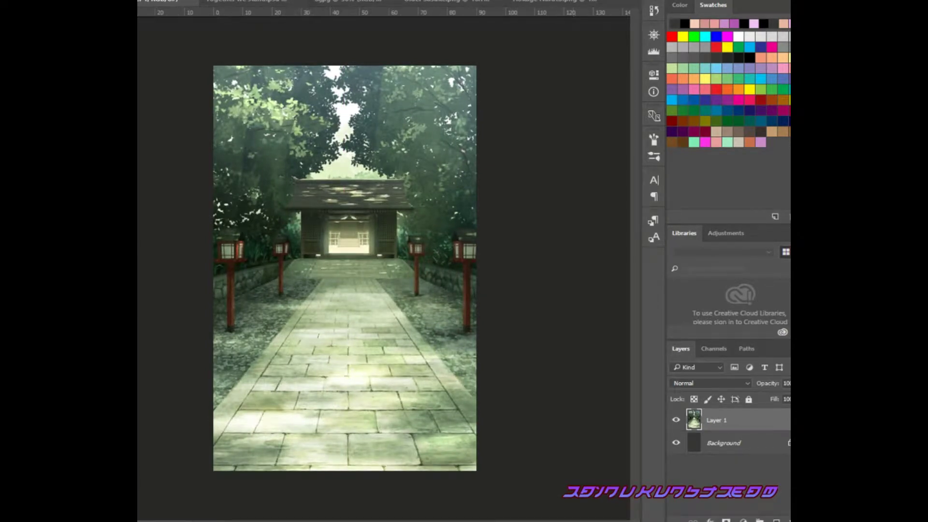
- Add a new empty layer and a Hue/Saturation adjustment to the shrine image
key(ctrl+shift+alt+n)
key(ctrl+alt+g)
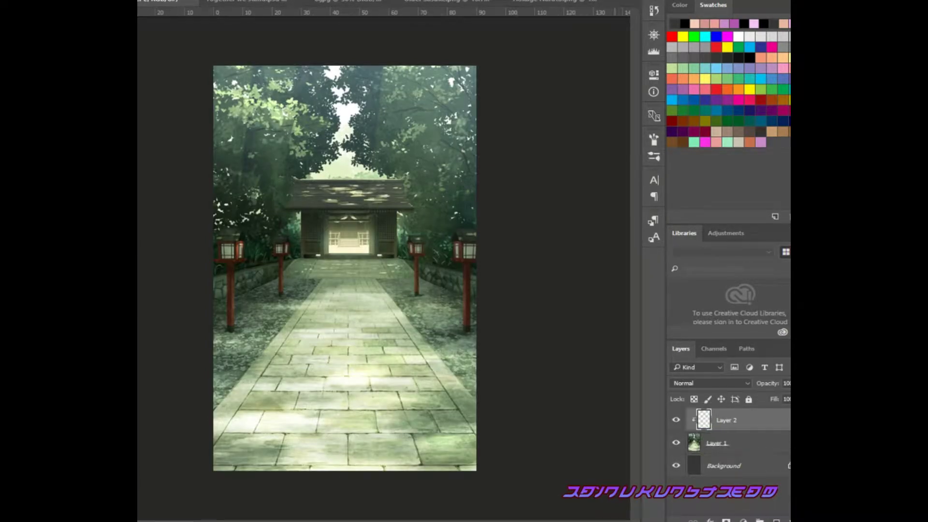
key(alt+bracketleft)
click(726, 232)
click(693, 275)
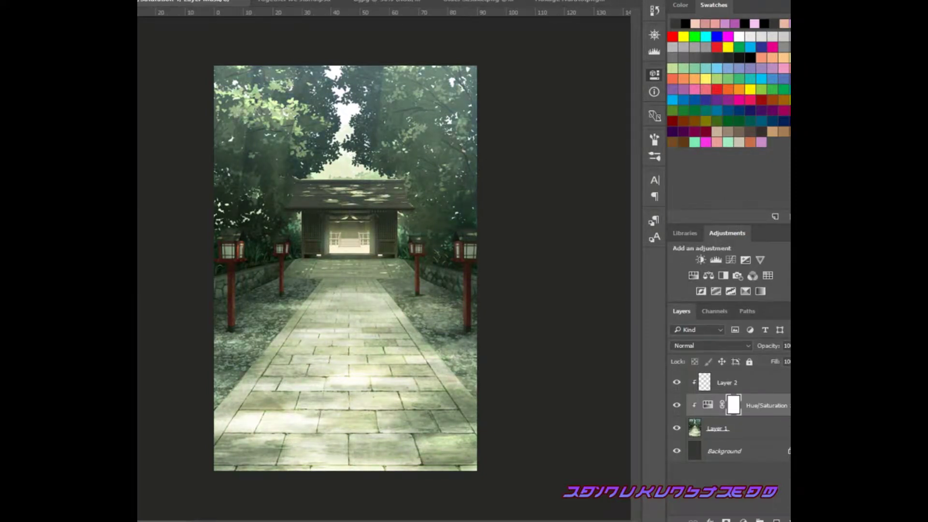
- Convert the shrine image to a smart object and apply a Gaussian Blur
key(alt+bracketleft)
key(ctrl+t)
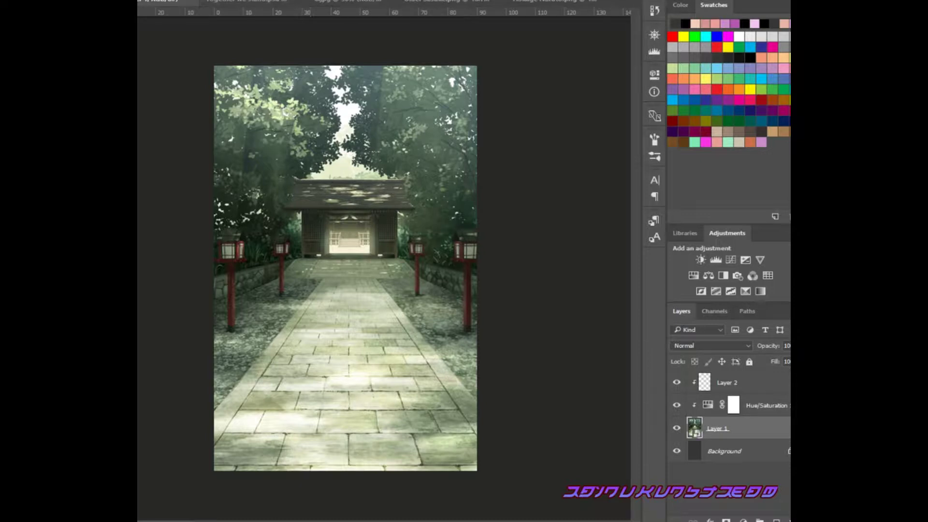
key(ctrl+t)
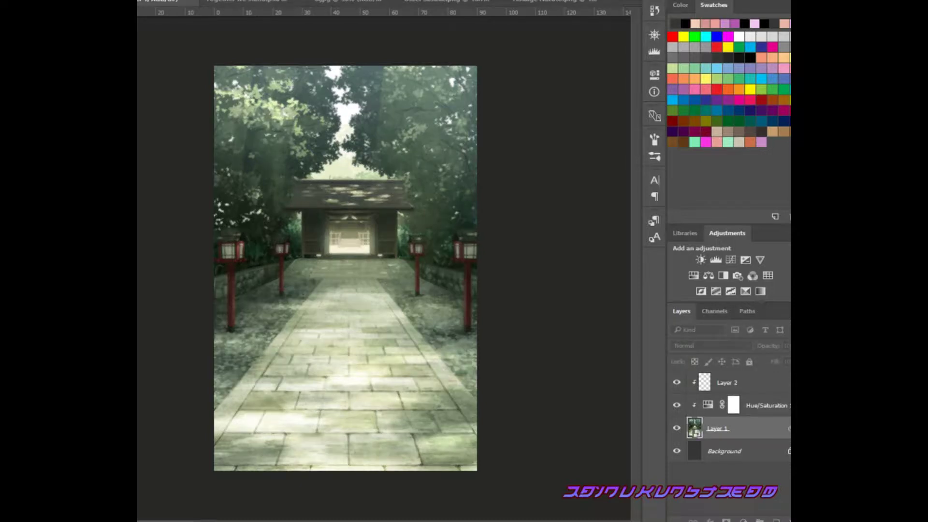
key(Return)
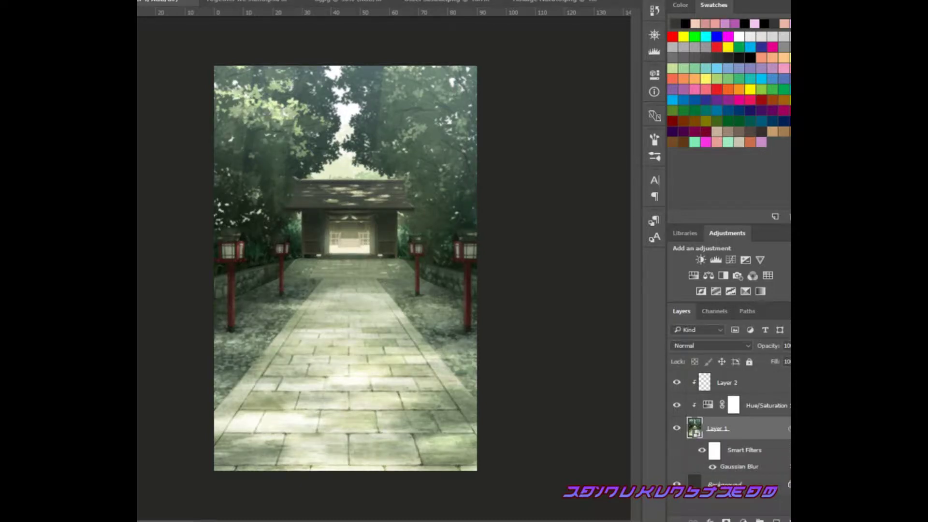
- Release the empty layer's clipping and fill it with black
key(ctrl+alt+g)
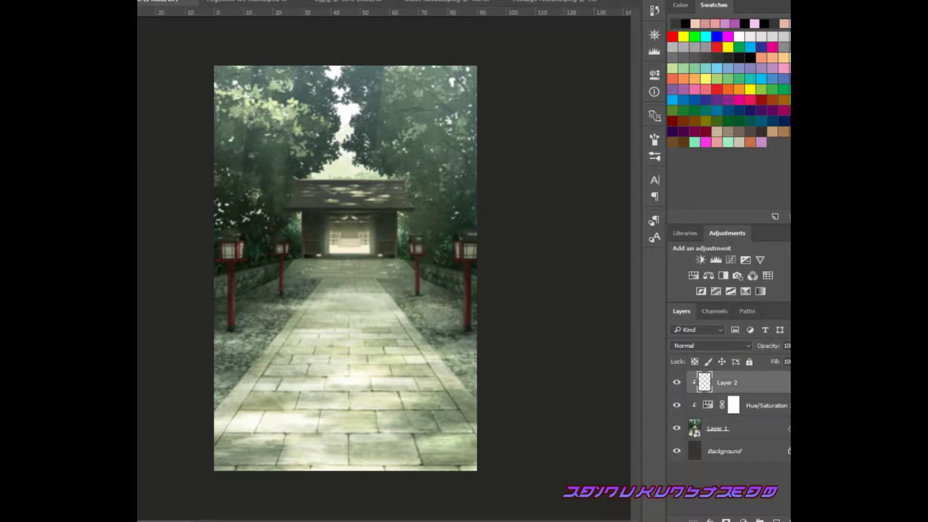
key(d)
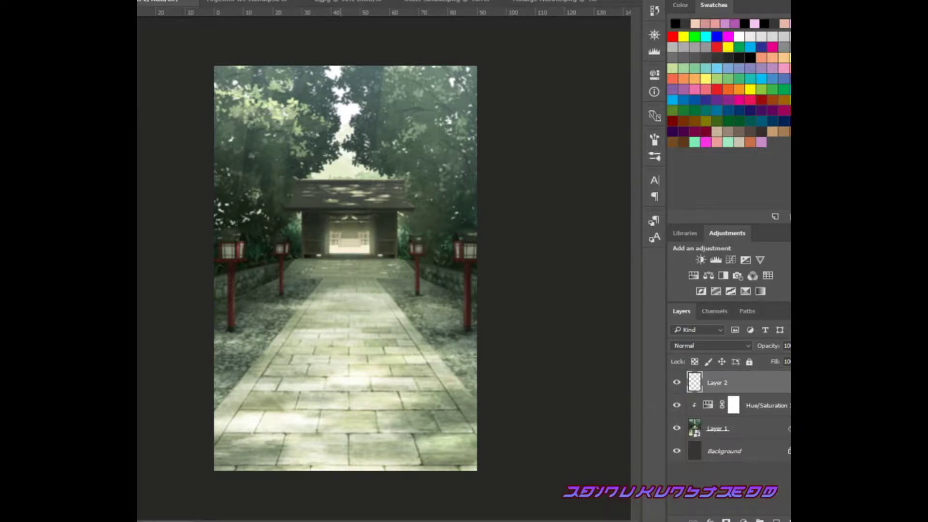
key(alt+BackSpace)
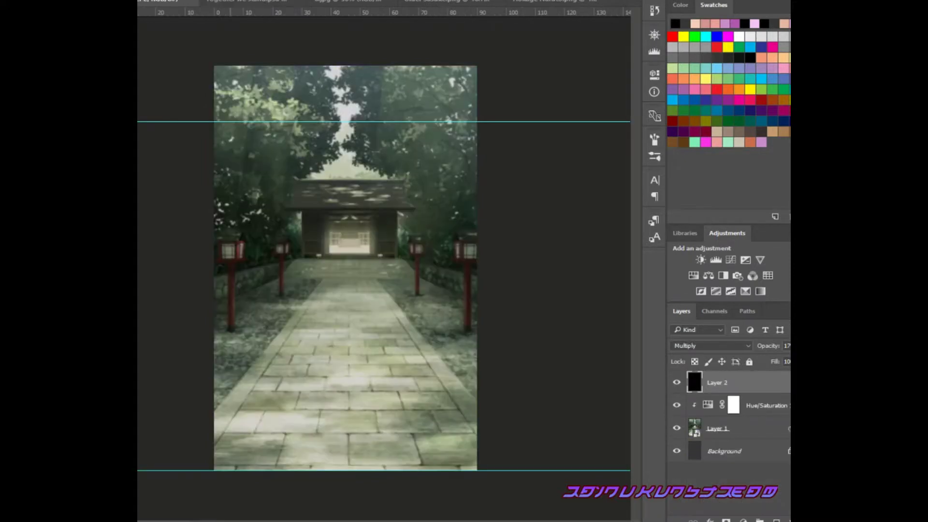
- Drag left and right vertical guides and position the pasted Naruto render
key(ctrl+Tab)
key(ctrl+Tab)
drag(142, 241, 264, 241)
drag(141, 242, 457, 242)
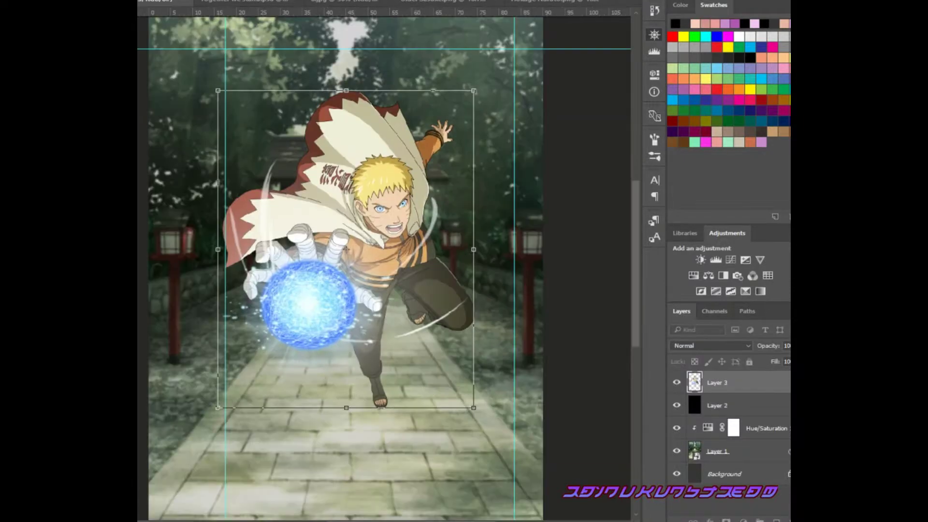
mouse_move(362, 218)
mouse_down()
mouse_move(346, 331)
mouse_move(324, 316)
mouse_up()
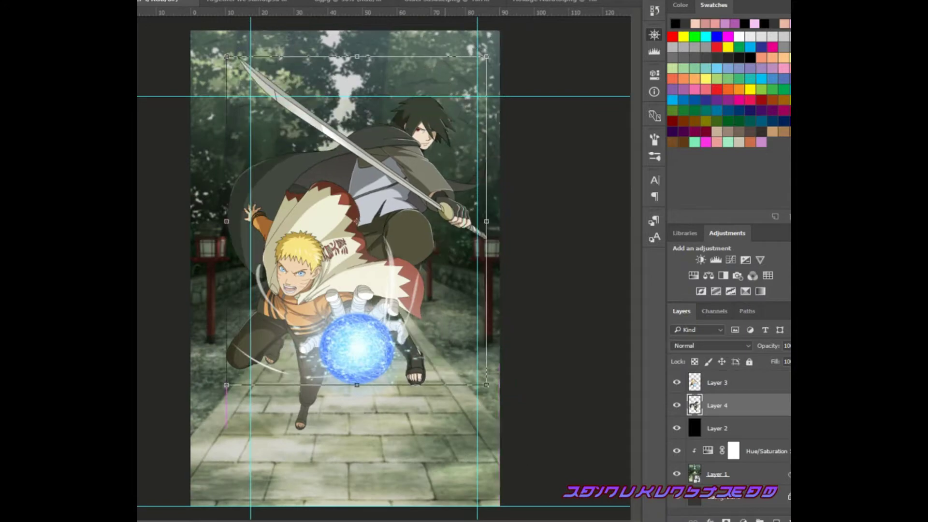
- Shrink and position the Sasuke render, then nudge Naruto slightly right and down
drag(241, 64, 247, 71)
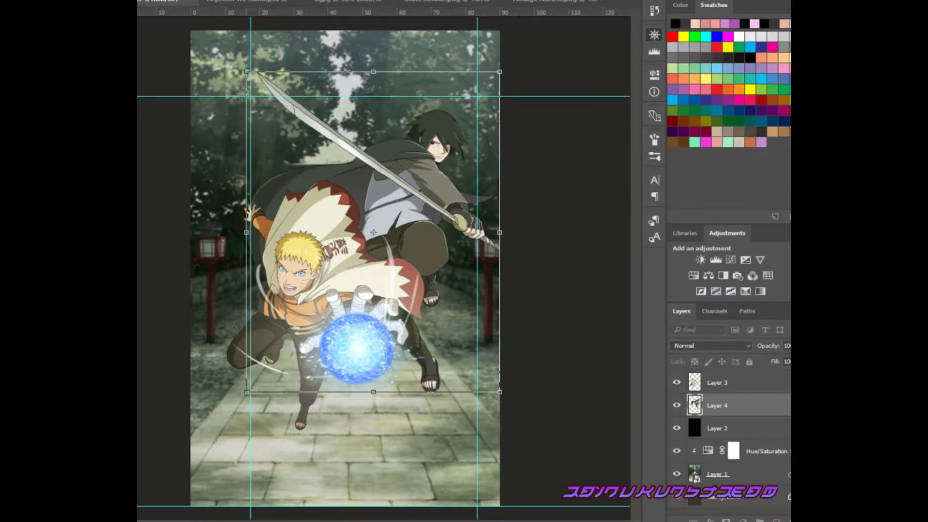
key(Return)
mouse_move(396, 193)
mouse_down()
mouse_move(386, 179)
mouse_move(395, 186)
mouse_up()
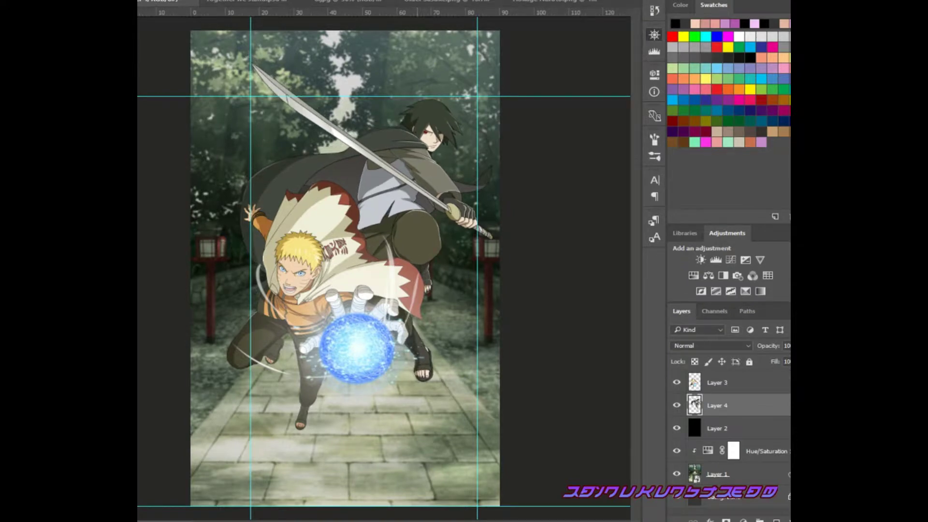
key(alt+bracketright)
drag(314, 300, 314, 304)
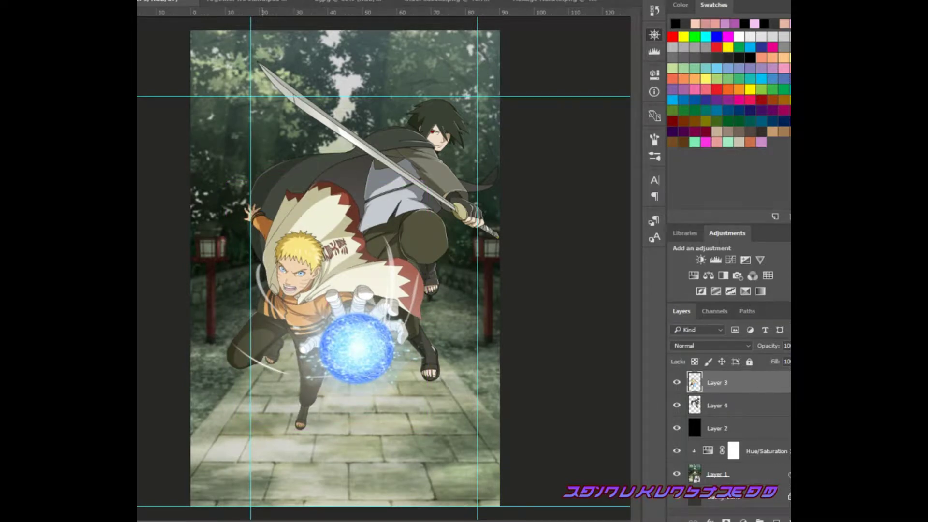
- Compare the composition against the Danmachi reference artwork
key(ctrl+Tab)
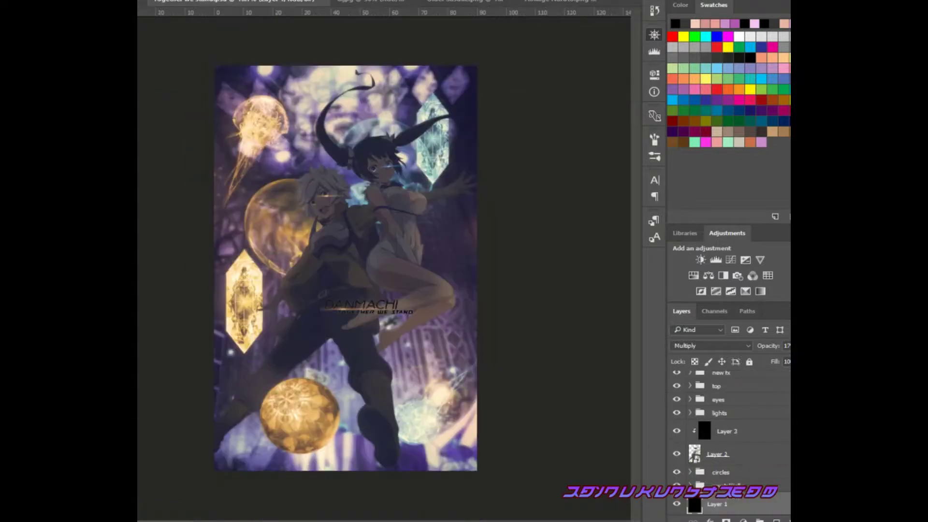
key(ctrl+shift+Tab)
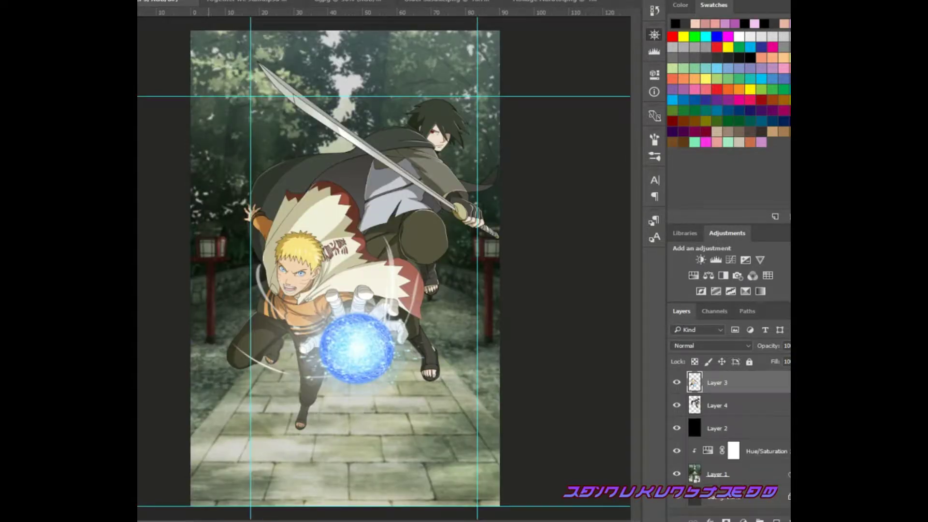
key(ctrl+Tab)
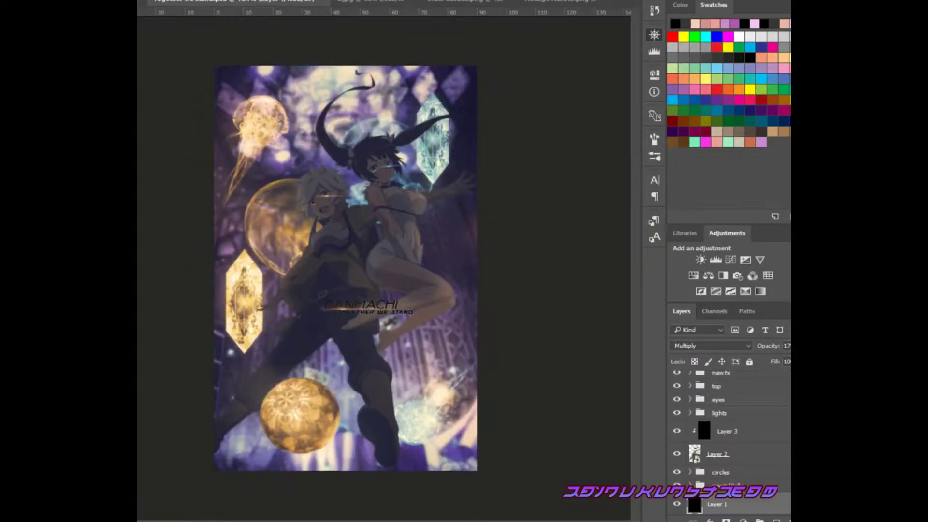
key(ctrl+shift+Tab)
key(ctrl+t)
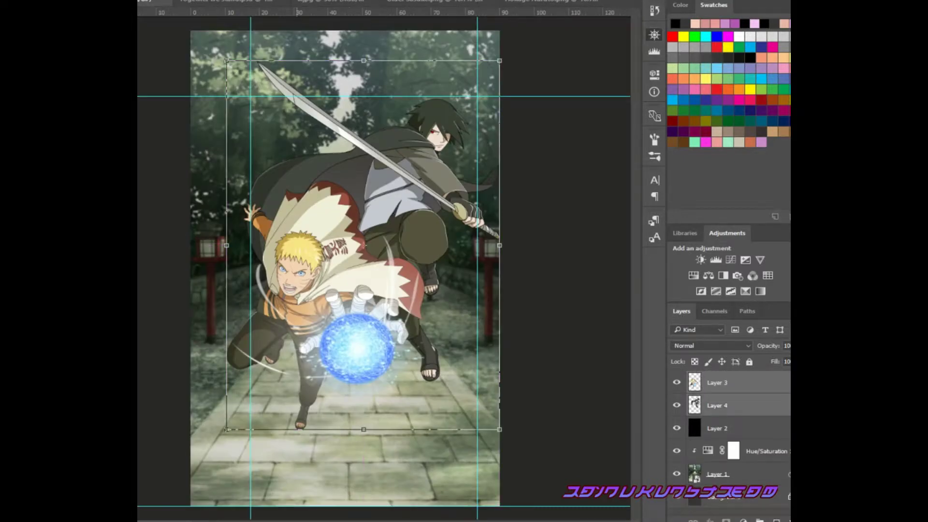
- Move both characters down toward the centre, shifting them slightly left
drag(499, 60, 480, 86)
drag(363, 242, 365, 252)
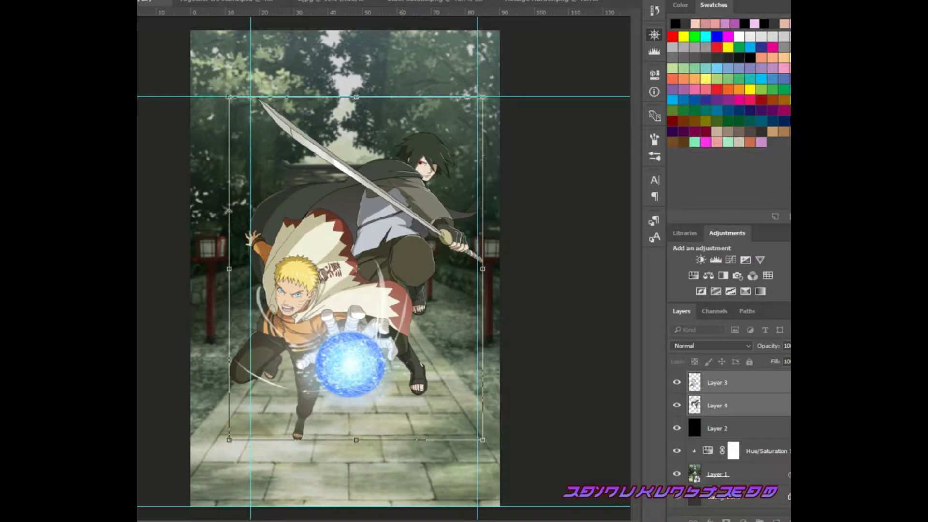
key(Return)
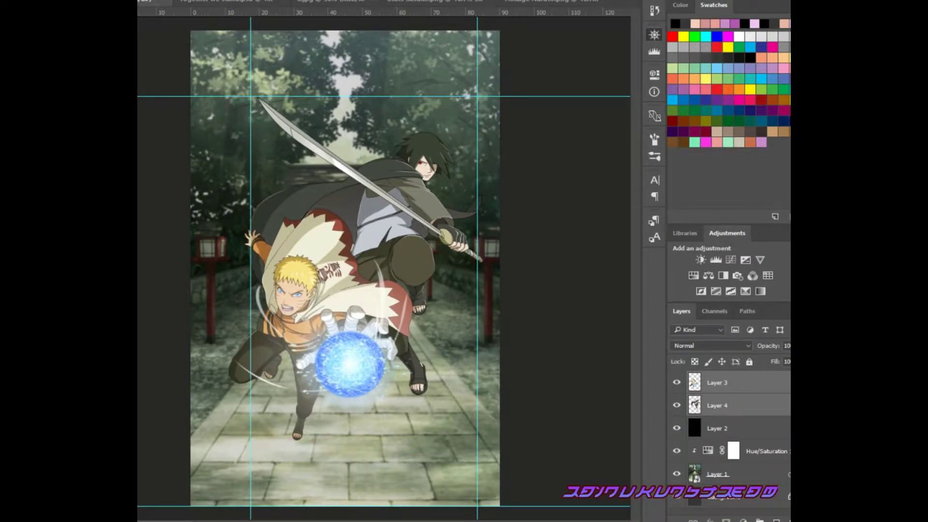
key(ctrl+z)
drag(363, 242, 357, 265)
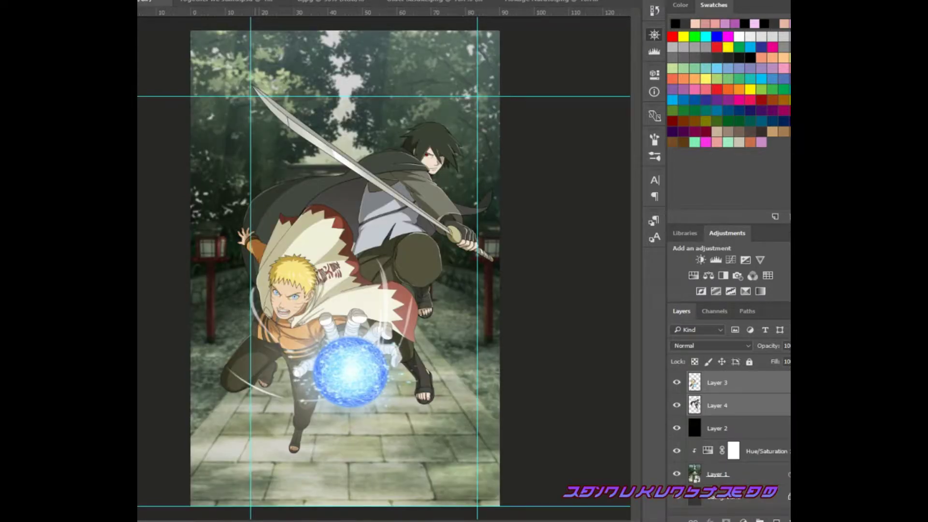
drag(357, 265, 353, 274)
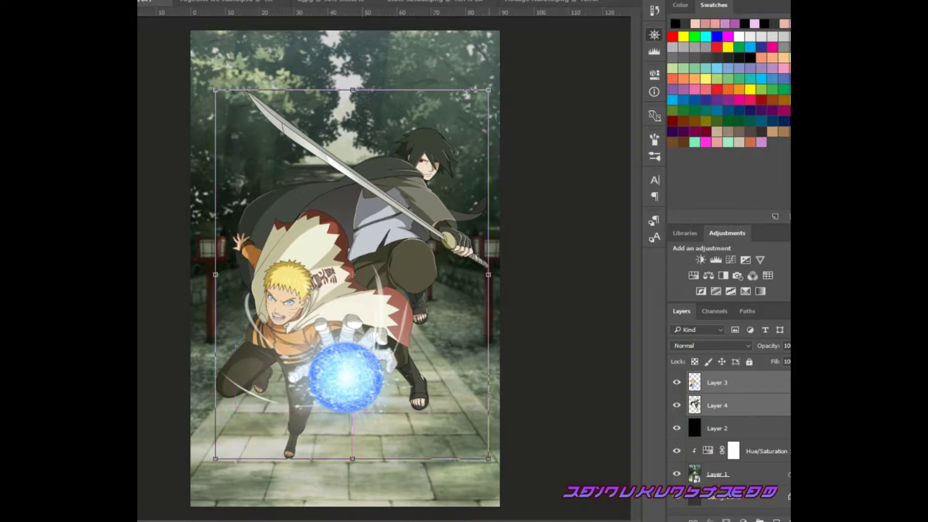
drag(353, 274, 346, 285)
- Commit the characters' transform and check the Together We Stand reference
key(ctrl+t)
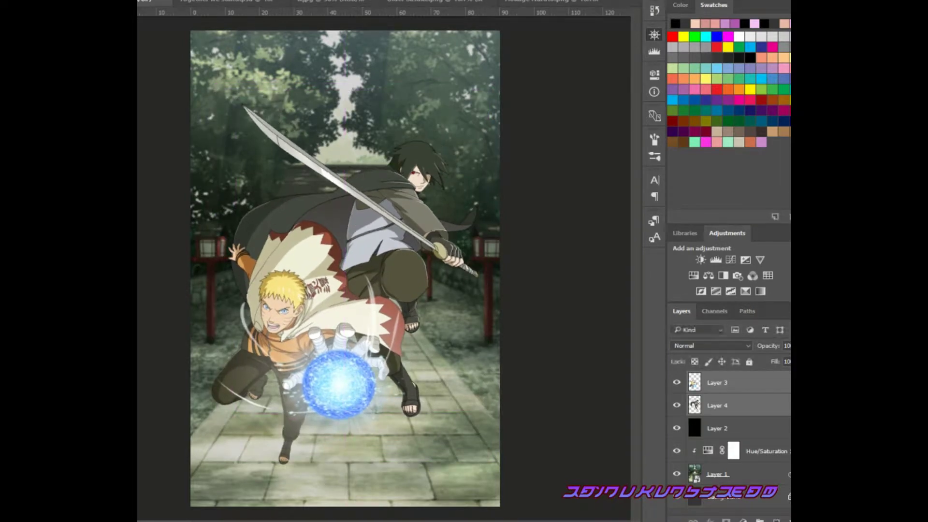
key(Return)
key(ctrl+Tab)
key(ctrl+shift+Tab)
- Fine-tune the characters' position with small up, left, right and down nudges
key(ctrl+t)
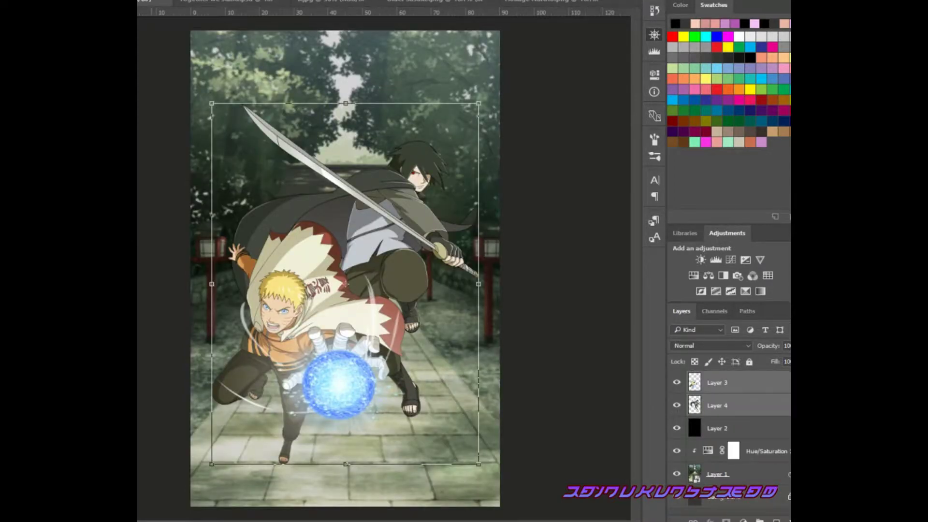
drag(339, 242, 338, 226)
key(Return)
key(ctrl+t)
drag(338, 242, 335, 237)
key(Return)
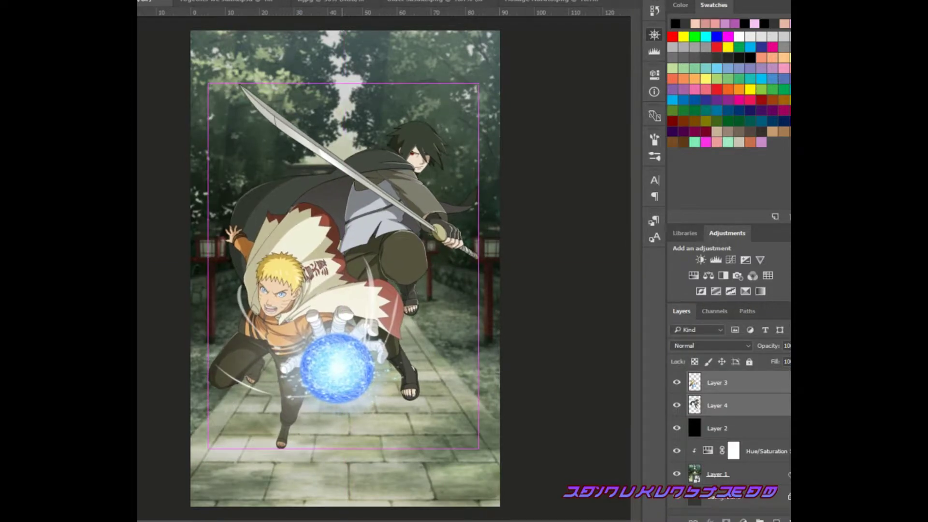
drag(338, 242, 342, 245)
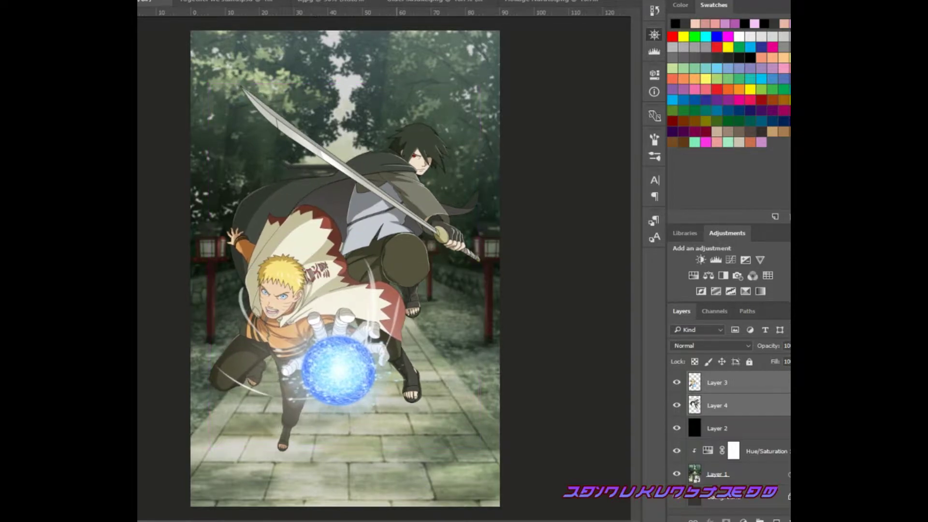
click(717, 382)
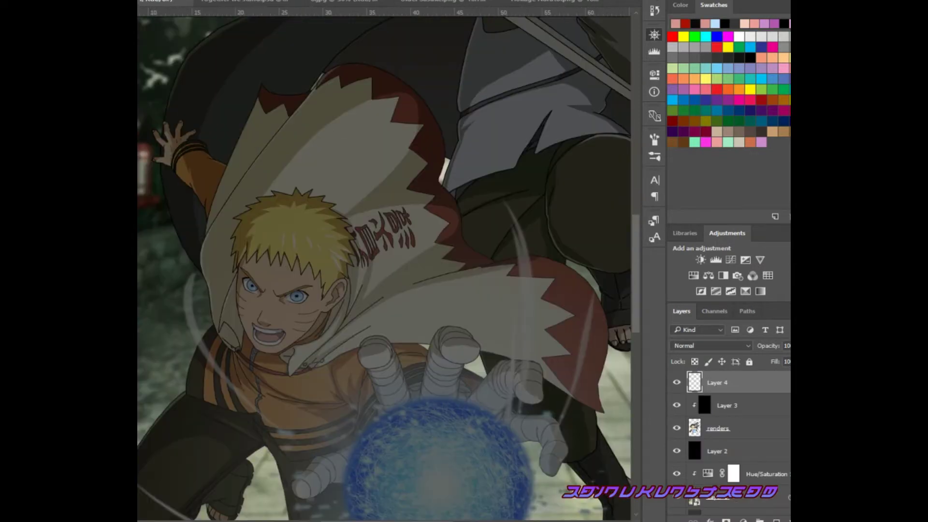
- Paint a light blue glow over both of Naruto's eyes in Overlay mode
scroll(256, 345, up, 2)
scroll(257, 345, up, 2)
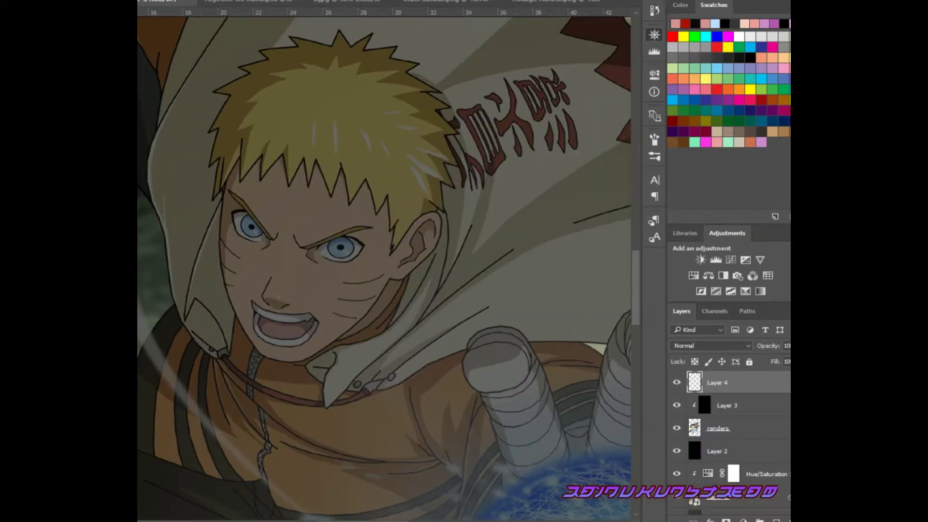
alt+click(341, 247)
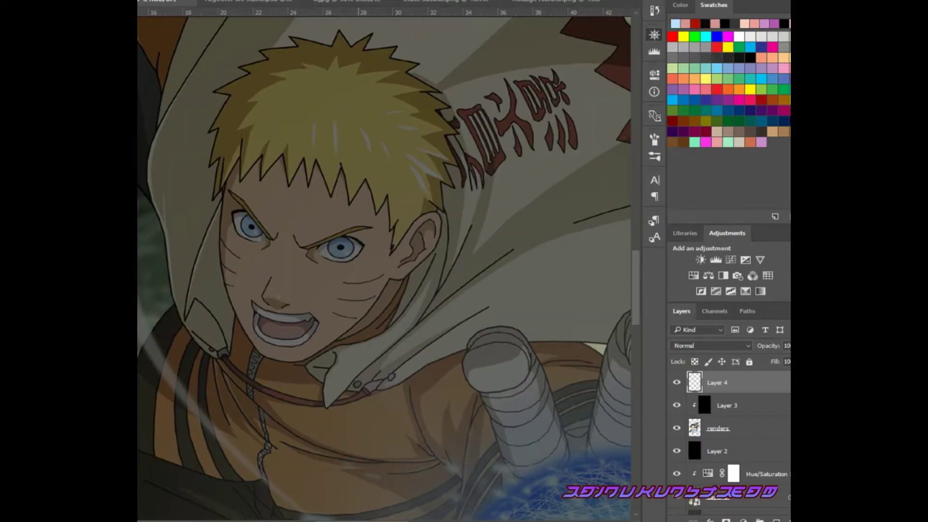
click(340, 247)
click(248, 227)
click(710, 345)
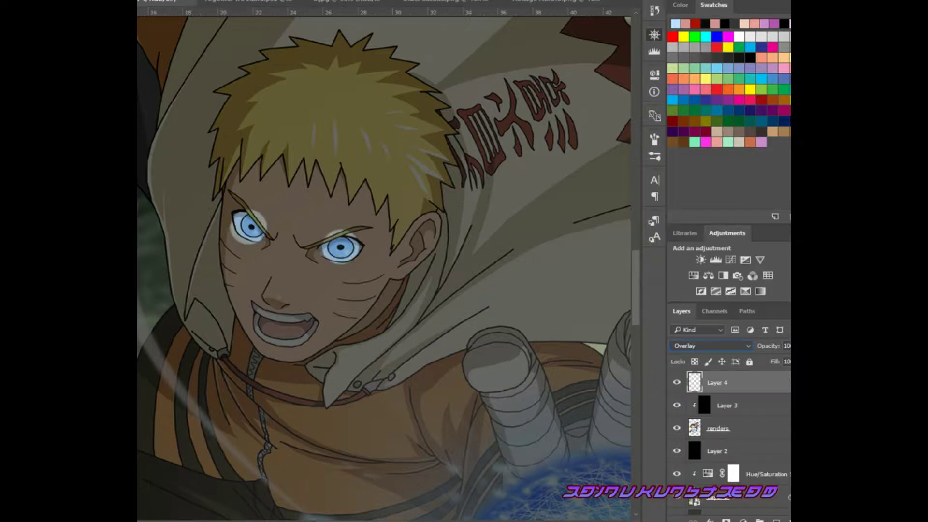
key(Return)
- Remove the excess glow around the eyes and lower the glow layer to 45% opacity
key(ctrl+z)
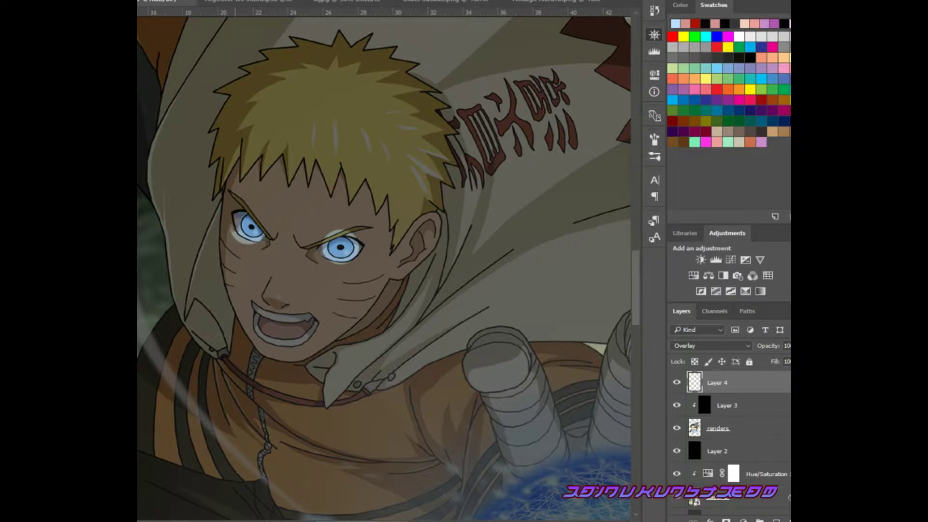
click(248, 227)
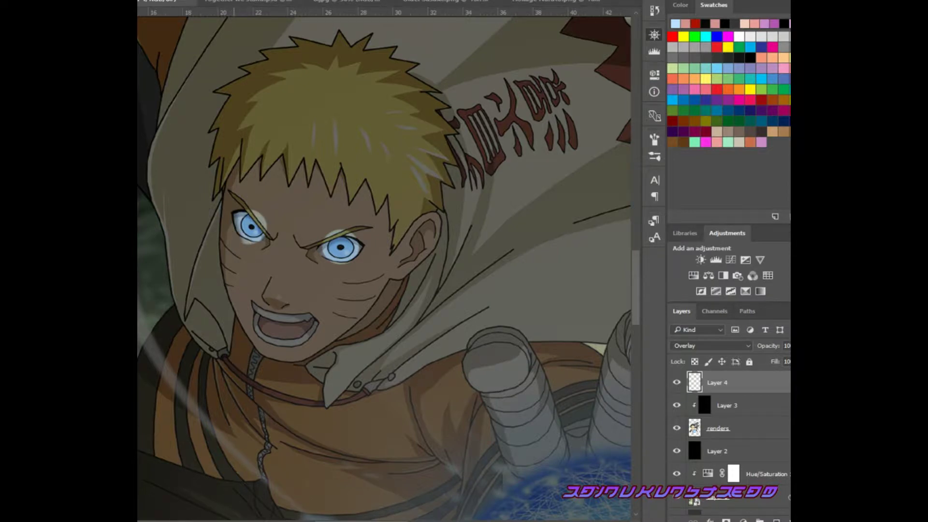
key(ctrl+z)
key(ctrl+z)
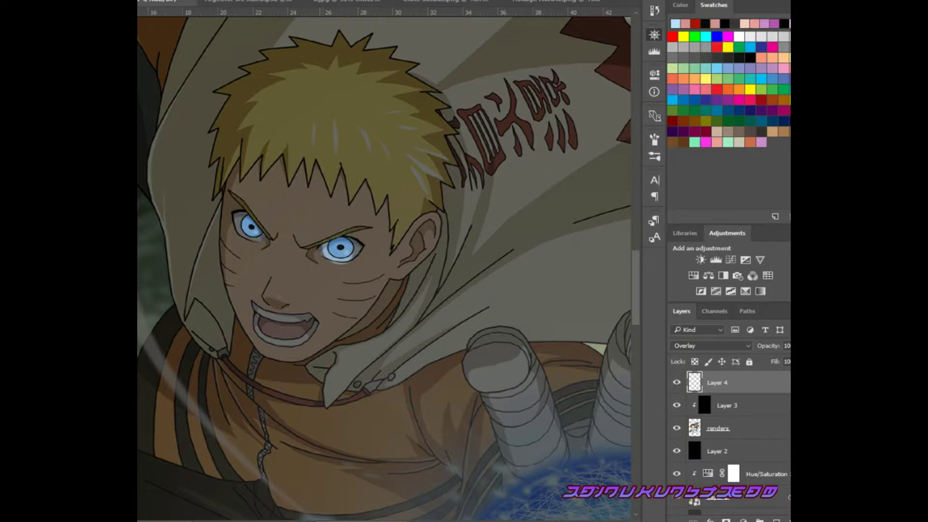
key(ctrl+z)
key(4)
key(5)
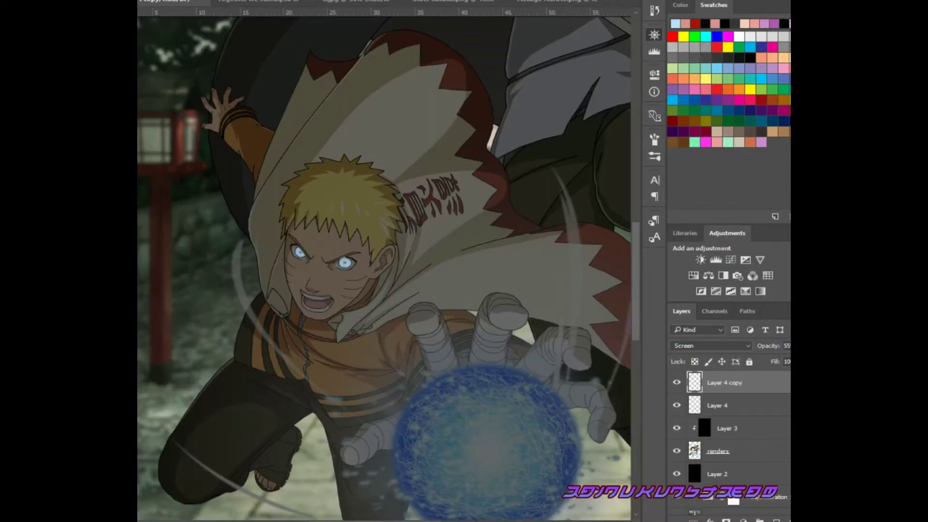
- Paint dark pupils into both eyes and tone the right iris to muted blue
click(676, 405)
scroll(345, 263, up, 5)
drag(347, 264, 348, 263)
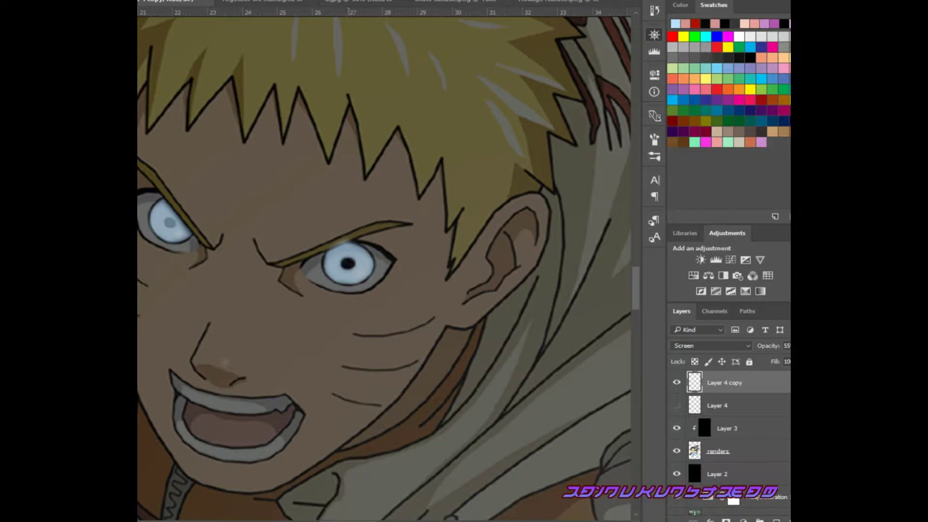
click(170, 222)
drag(348, 261, 336, 248)
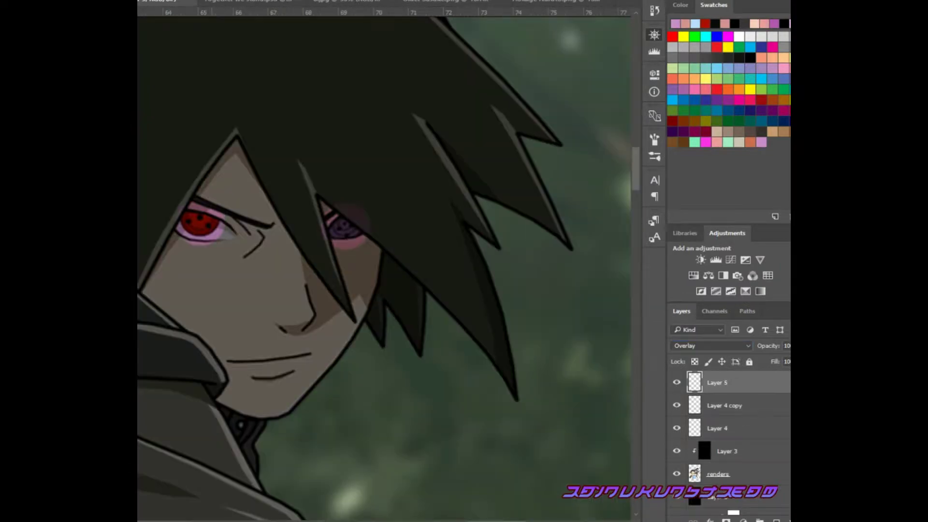
- Clear the pink glow around both eyes and duplicate the glow layer as a Screen copy
mouse_move(223, 206)
mouse_down()
mouse_move(191, 209)
mouse_move(194, 242)
mouse_move(223, 226)
mouse_move(221, 233)
mouse_up()
mouse_move(330, 218)
mouse_down()
mouse_move(323, 235)
mouse_move(347, 246)
mouse_move(363, 239)
mouse_up()
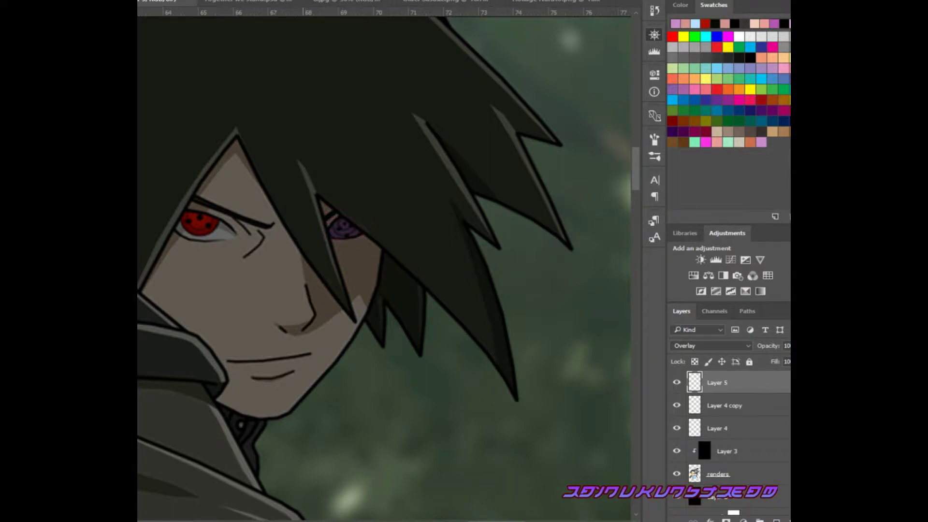
key(ctrl+j)
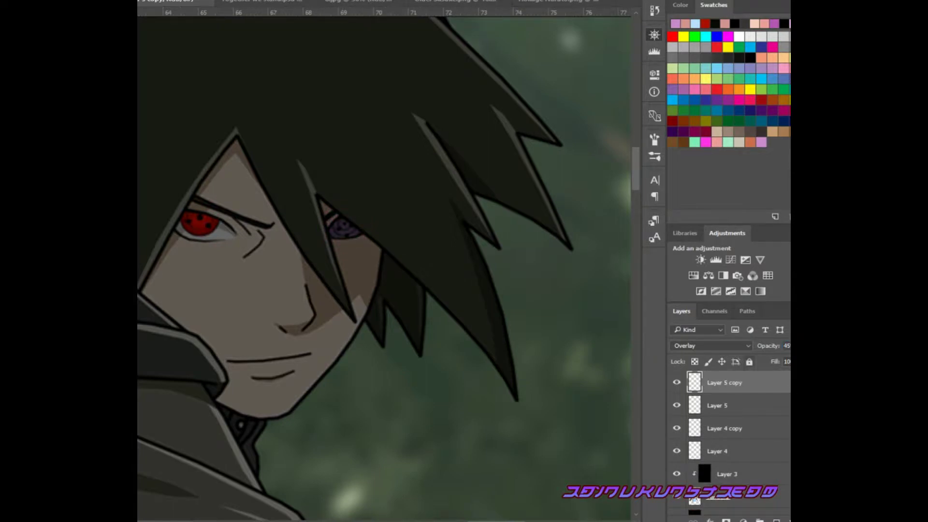
key(shift+alt+s)
key(4)
key(5)
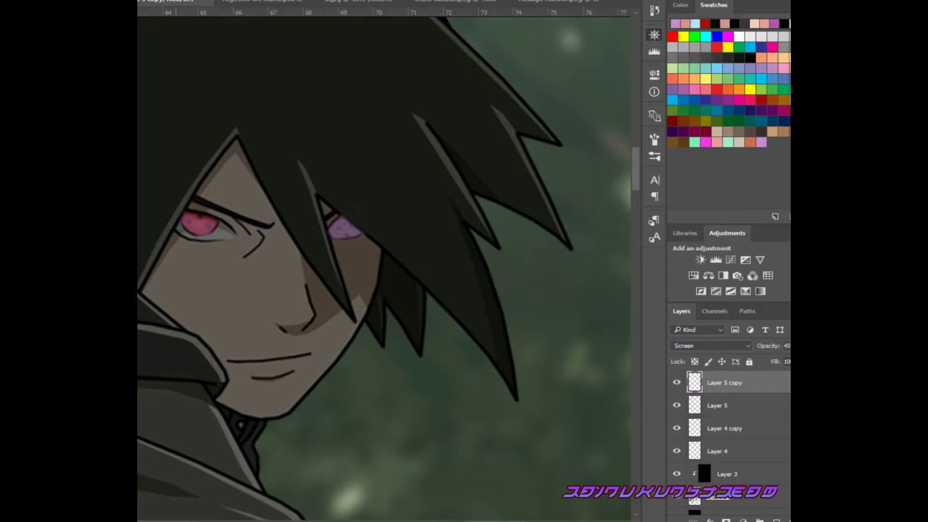
- Darken the centres of the red and purple eyes
drag(193, 220, 206, 221)
drag(336, 223, 351, 227)
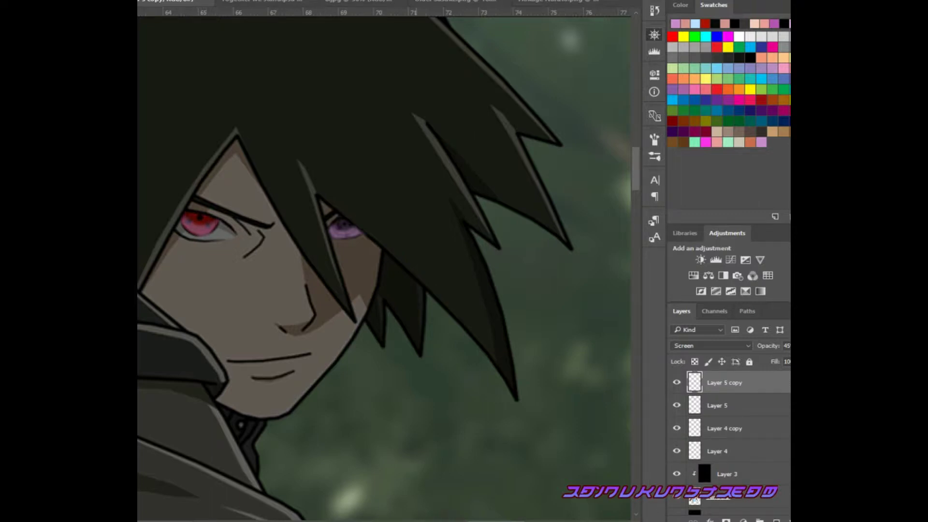
key(ctrl+minus)
key(ctrl+minus)
key(ctrl+minus)
key(ctrl+plus)
key(ctrl+plus)
key(ctrl+plus)
scroll(383, 282, left, 3)
- Set the Overlay glow to 45% and Screen copy to 55% opacity, then deepen the red iris
click(677, 382)
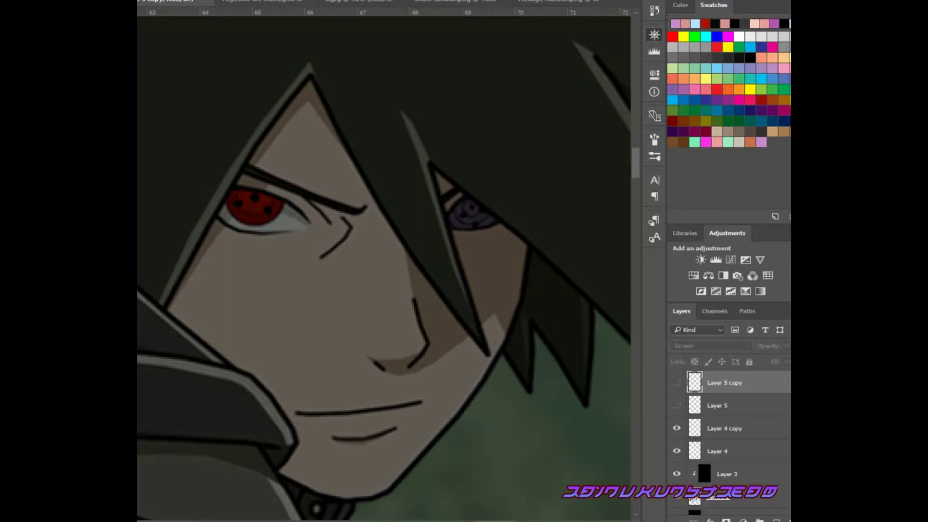
click(717, 405)
text(45)
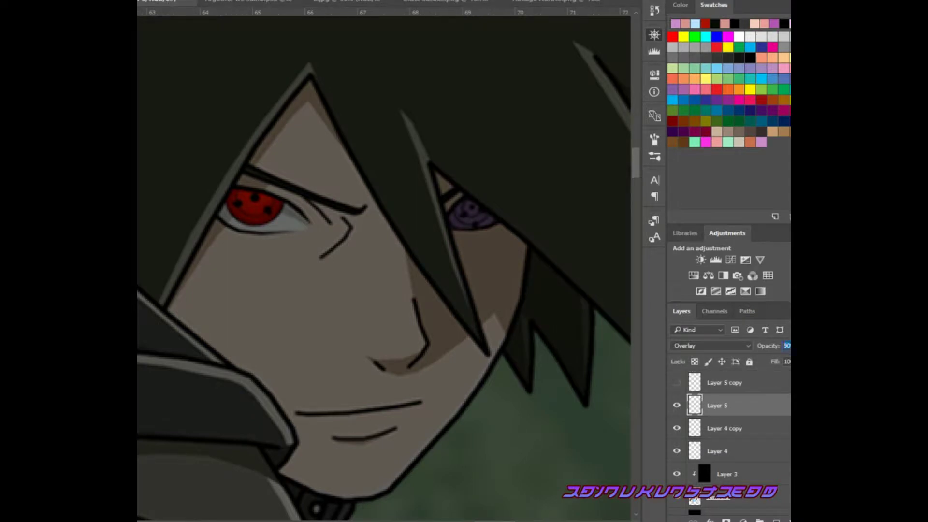
click(676, 382)
click(717, 382)
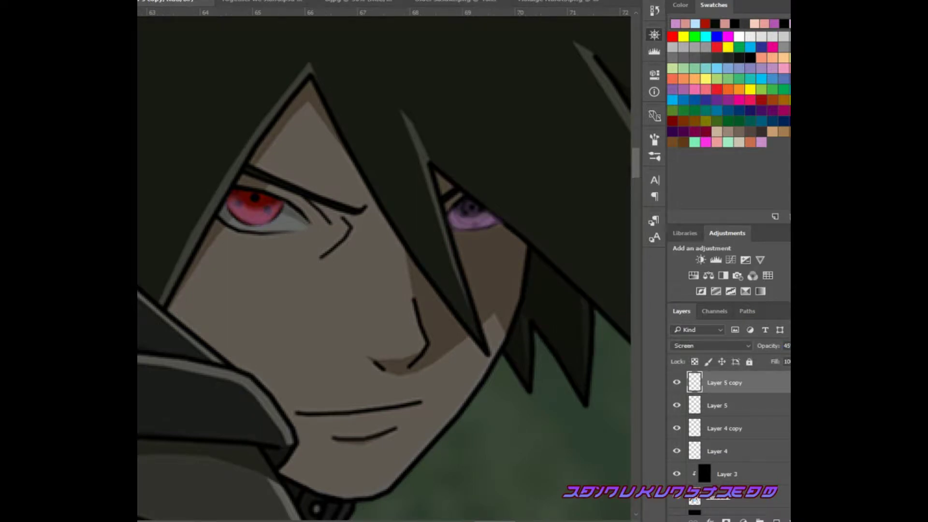
key(shift+plus)
key(shift+plus)
key(shift+plus)
key(shift+plus)
key(shift+plus)
key(shift+plus)
click(676, 405)
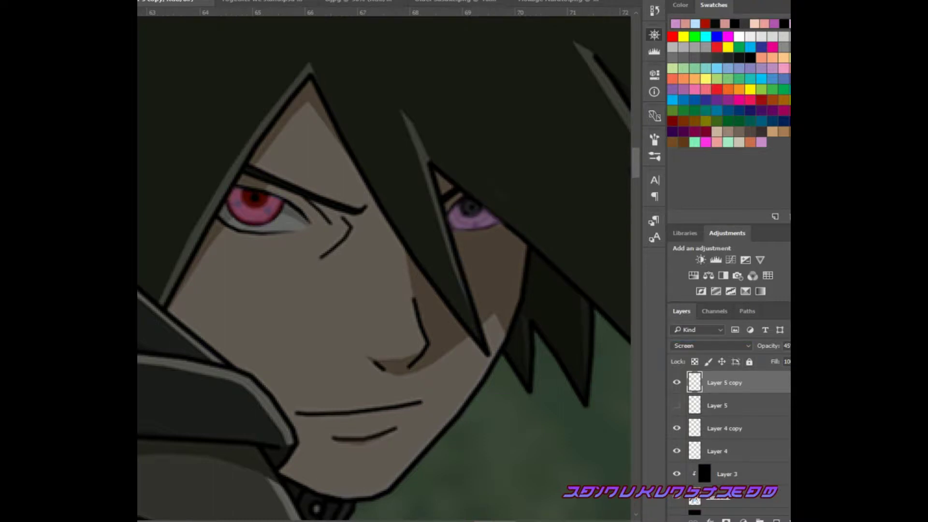
text(55)
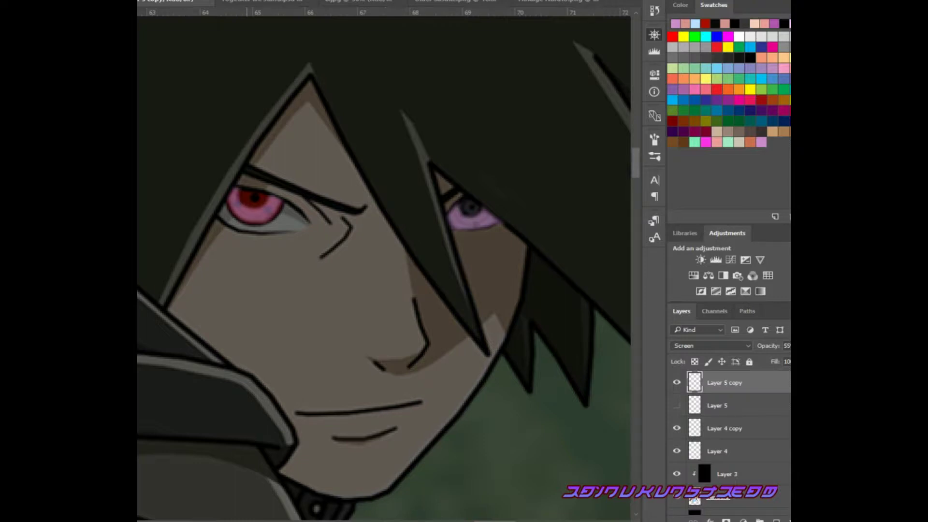
drag(247, 203, 281, 203)
click(234, 192)
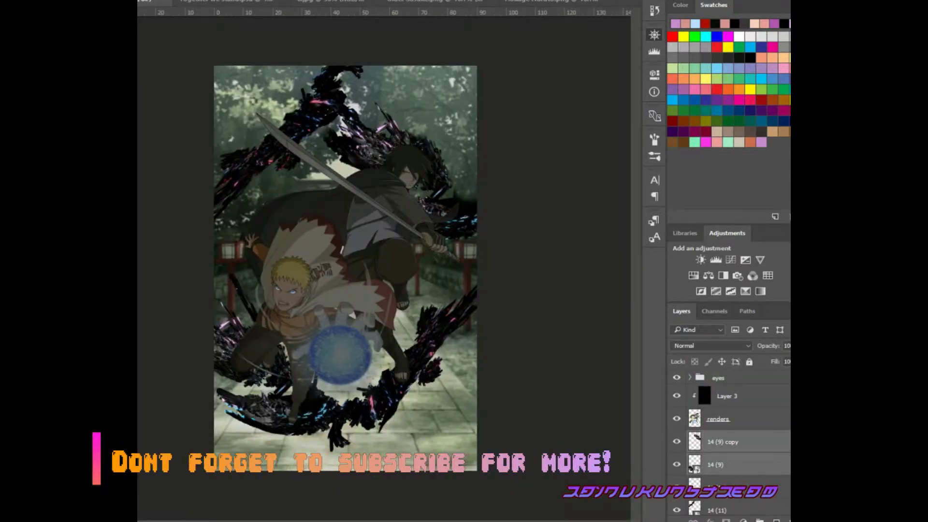
- Duplicate the dark smoke, rotate the copy toward the lower left and move it into place
key(ctrl+j)
key(ctrl+t)
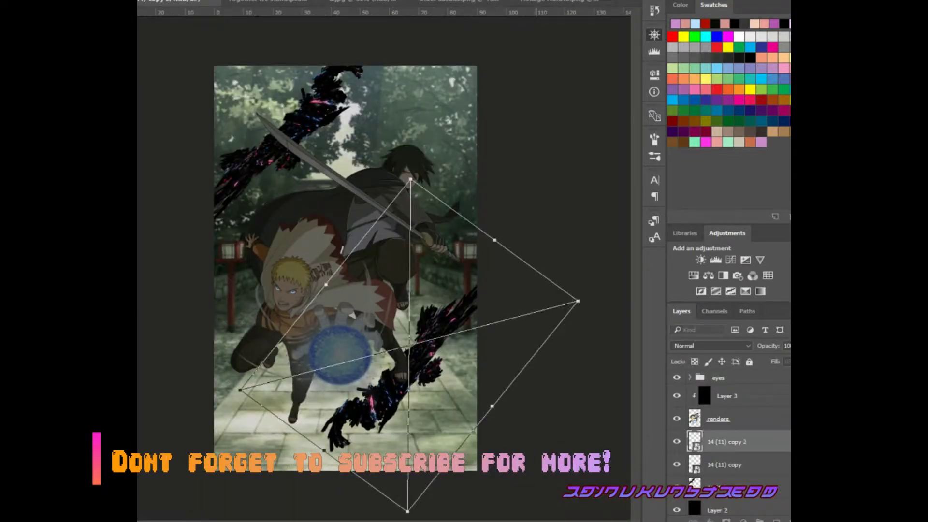
mouse_move(409, 345)
mouse_down()
mouse_move(227, 367)
mouse_move(254, 372)
mouse_up()
key(Return)
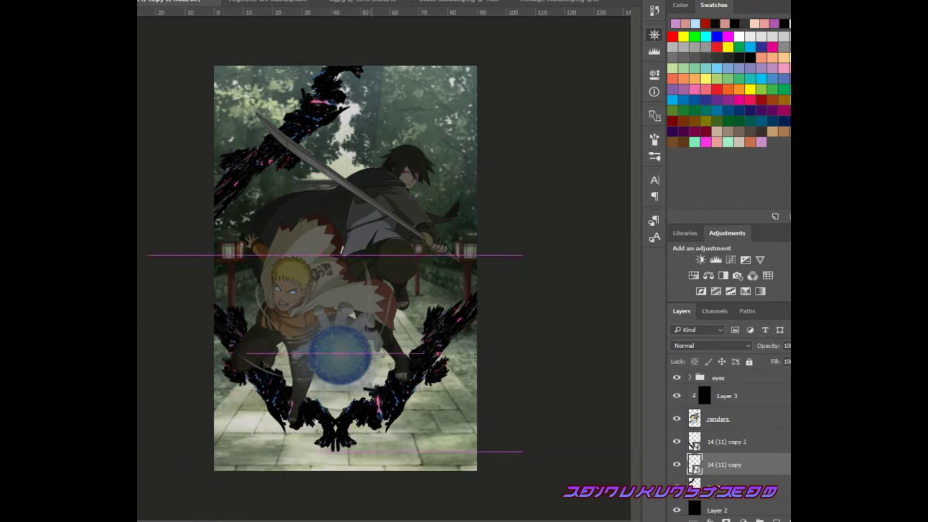
drag(343, 353, 338, 345)
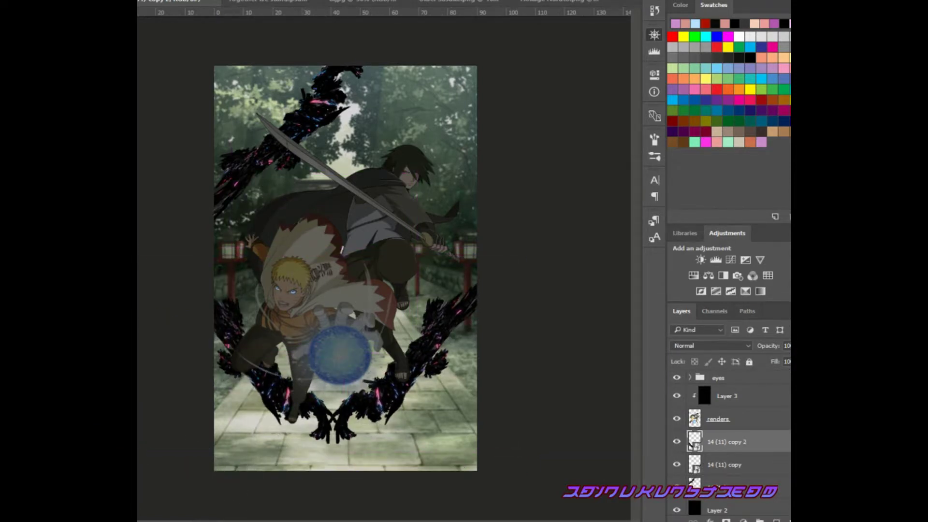
- Rotate and reposition the smoke layer below, then add a rotated copy at the top
click(694, 482)
key(ctrl+t)
key(Return)
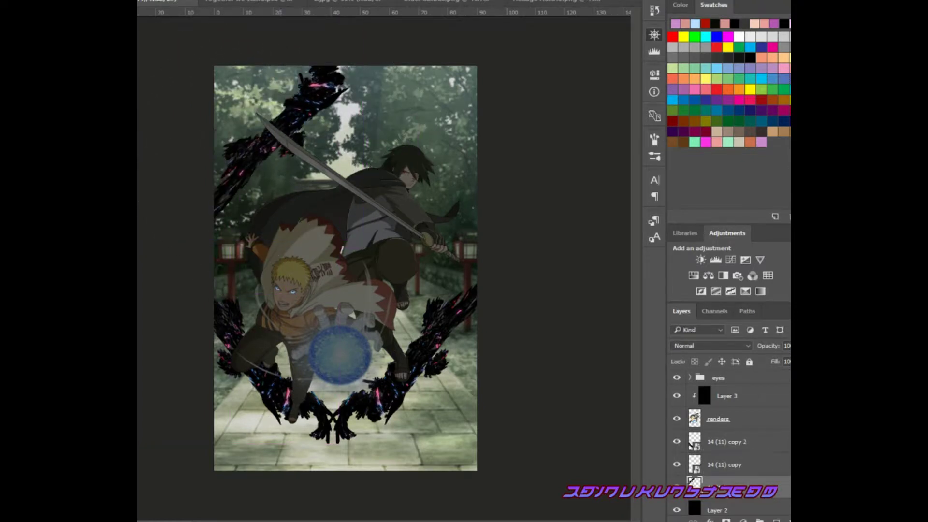
key(ctrl+t)
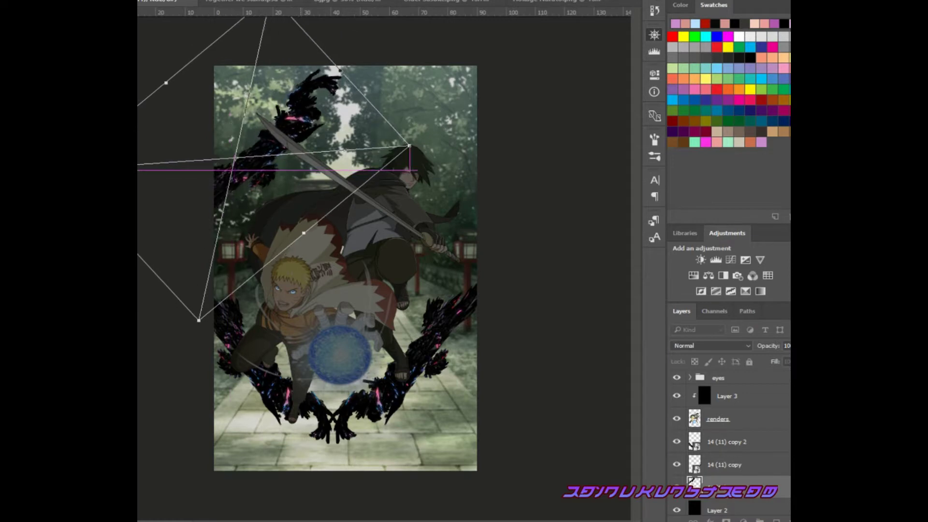
key(Return)
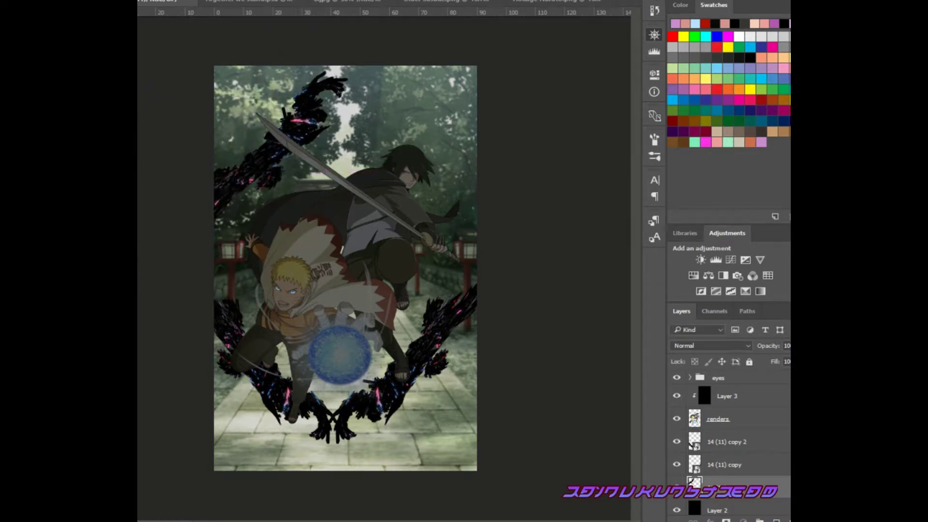
key(ctrl+j)
key(ctrl+t)
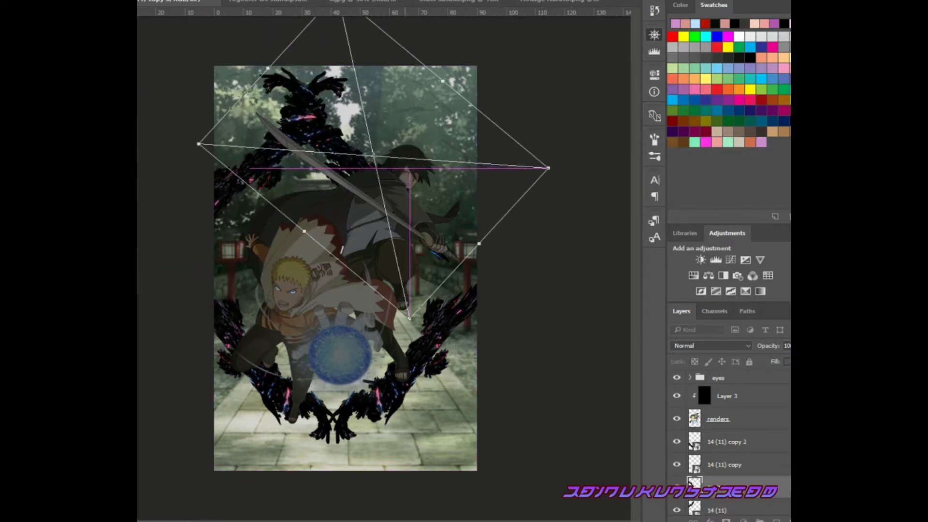
key(Return)
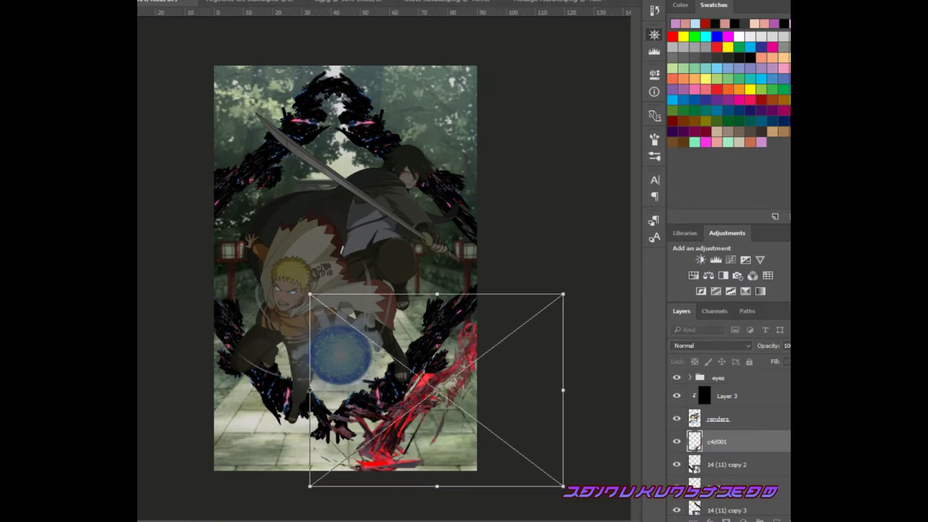
- Move the red streak render to the top of the stack, enlarged at the lower right
drag(395, 401, 410, 401)
drag(717, 441, 718, 378)
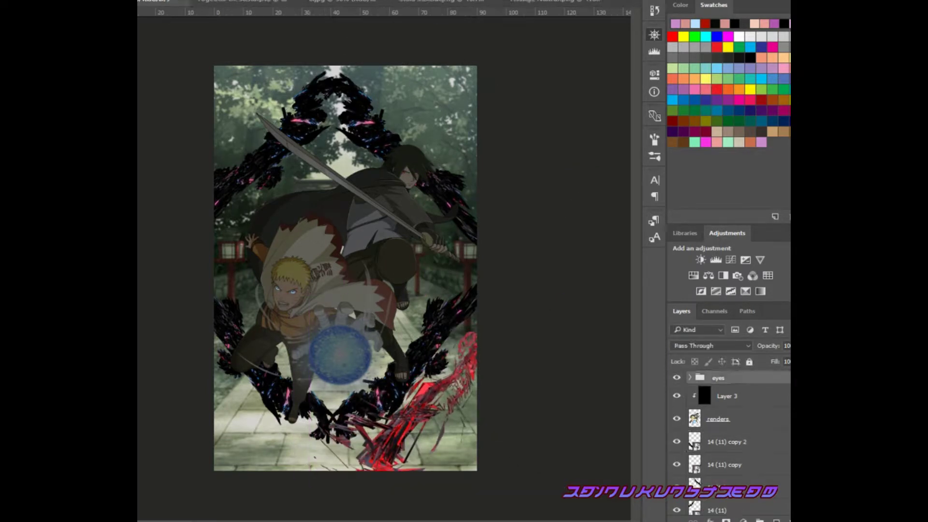
mouse_move(435, 368)
mouse_down()
mouse_move(431, 398)
mouse_move(271, 147)
mouse_move(437, 405)
mouse_move(412, 384)
mouse_up()
drag(281, 279, 269, 266)
key(Return)
drag(411, 387, 423, 389)
- Duplicate the red streak render and move the copy to the upper left
key(ctrl+j)
key(ctrl+t)
drag(435, 391, 261, 126)
drag(145, 242, 164, 271)
drag(261, 125, 270, 271)
key(Escape)
key(ctrl+t)
mouse_move(435, 392)
mouse_down()
mouse_move(259, 121)
mouse_move(314, 131)
mouse_up()
key(Return)
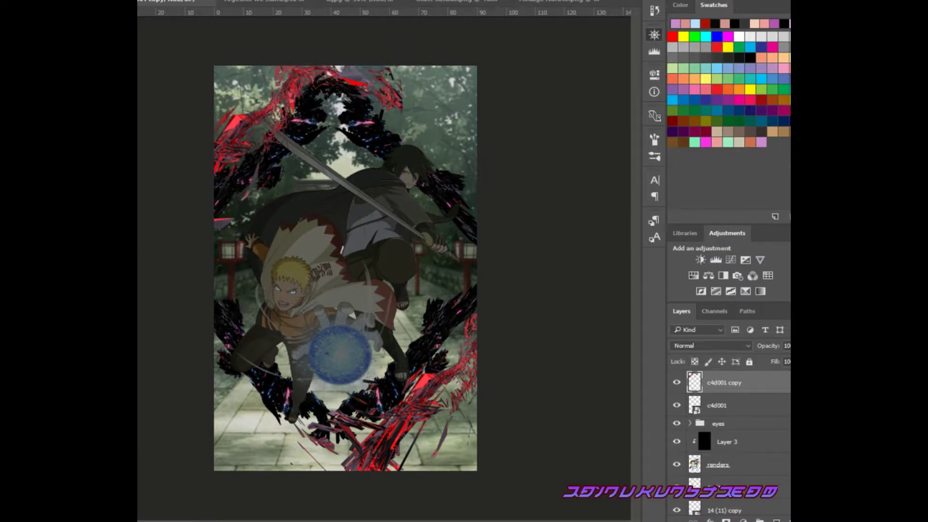
- Erase stray streaks from the red copy and rotate it toward the upper left
mouse_move(386, 70)
mouse_down()
mouse_move(399, 92)
mouse_move(382, 97)
mouse_move(389, 109)
mouse_up()
mouse_move(292, 68)
mouse_down()
mouse_move(232, 110)
mouse_move(249, 113)
mouse_up()
key(ctrl+t)
mouse_move(270, 144)
mouse_down()
mouse_move(250, 125)
mouse_move(271, 145)
mouse_up()
key(Return)
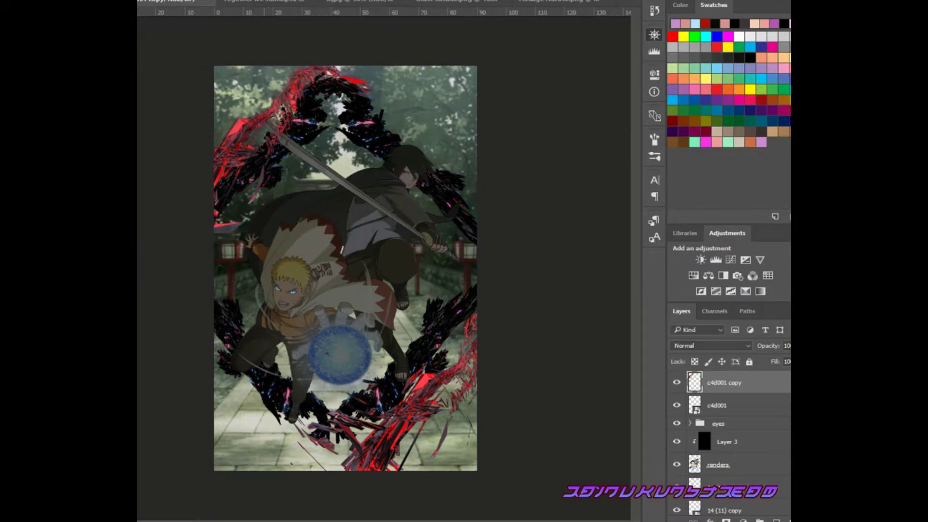
key(ctrl+t)
drag(271, 145, 242, 127)
key(Return)
drag(384, 80, 333, 68)
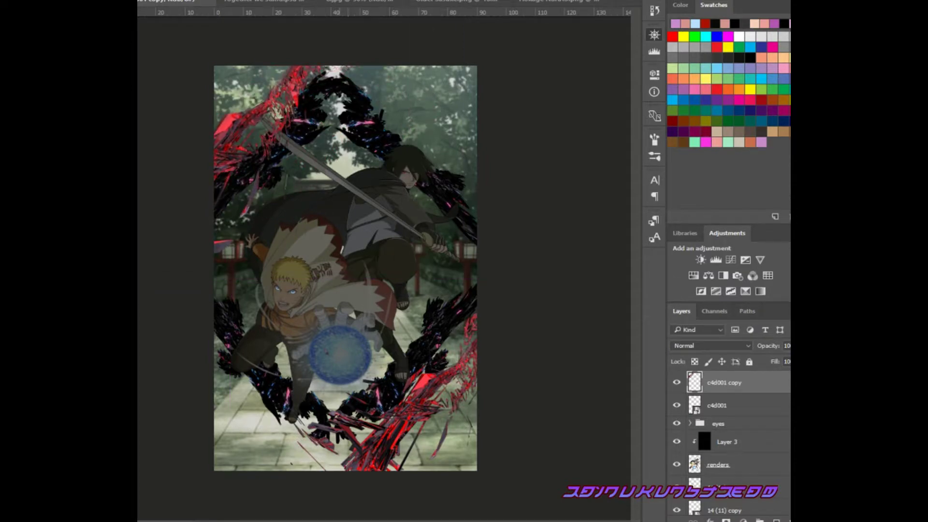
drag(222, 246, 244, 210)
- Duplicate the blue swirl render and rotate it into the lower left
key(ctrl+j)
key(ctrl+t)
drag(138, 466, 218, 497)
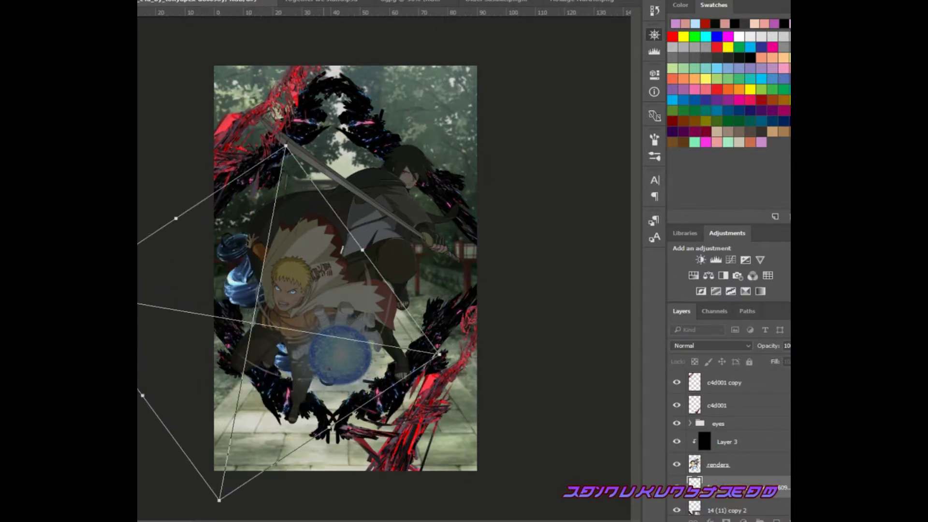
- Nudge the blue swirl down-right, try a distorted copy, and delete the red render copy layer
key(Return)
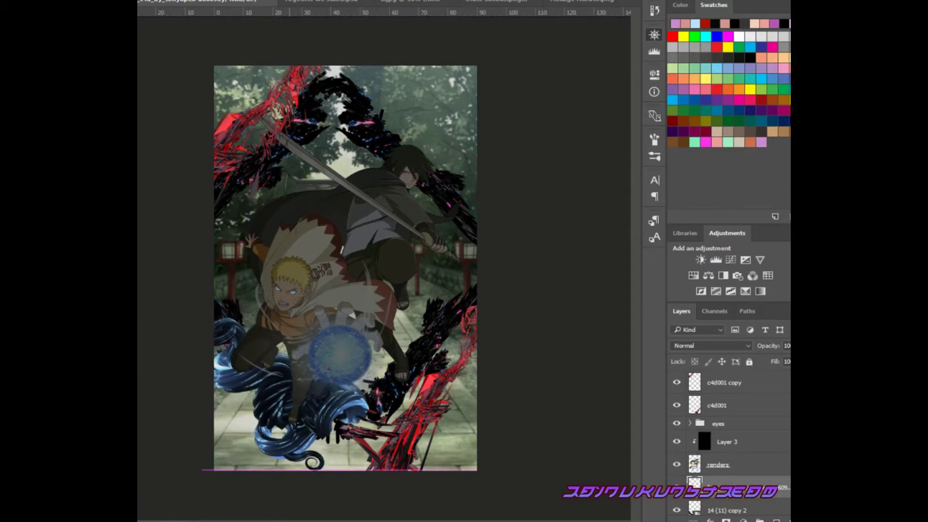
drag(290, 410, 300, 421)
key(ctrl+j)
key(ctrl+t)
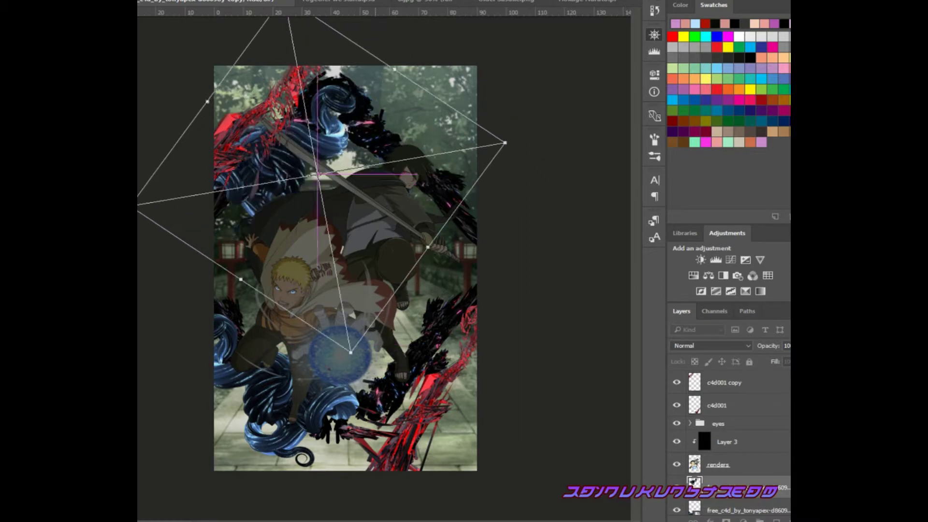
key(Return)
key(ctrl+t)
key(Escape)
key(Delete)
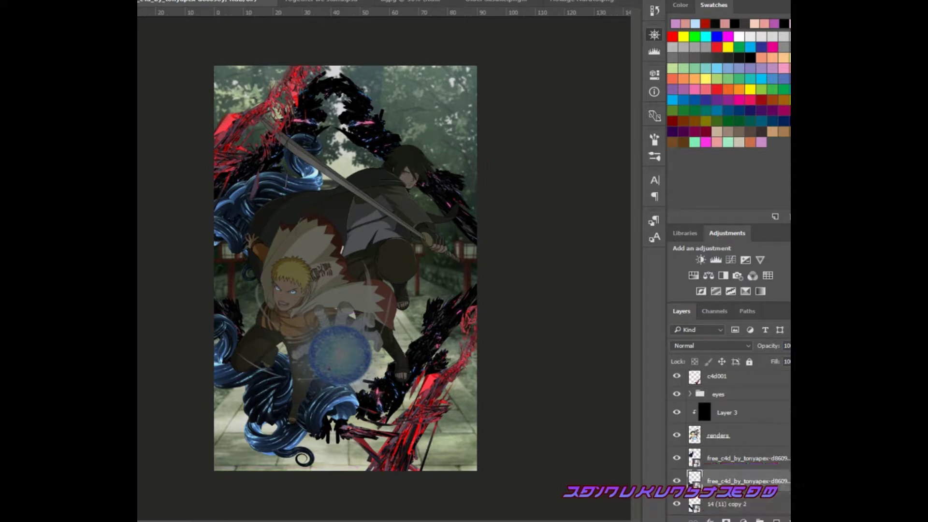
- Add a swirl copy at the lower right and distort the left swirls into a new shape
key(ctrl+j)
key(ctrl+t)
key(Return)
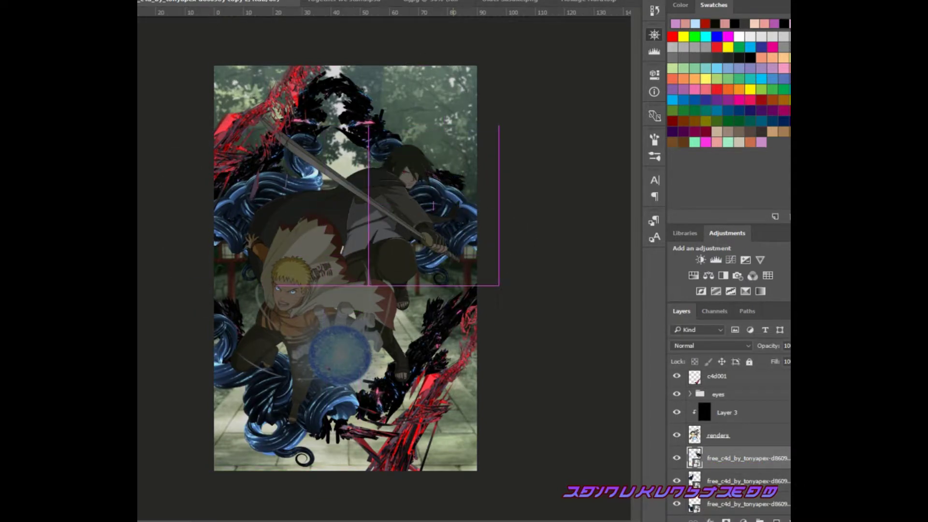
key(ctrl+t)
mouse_move(387, 217)
mouse_down()
mouse_move(362, 426)
mouse_move(466, 265)
mouse_up()
key(Return)
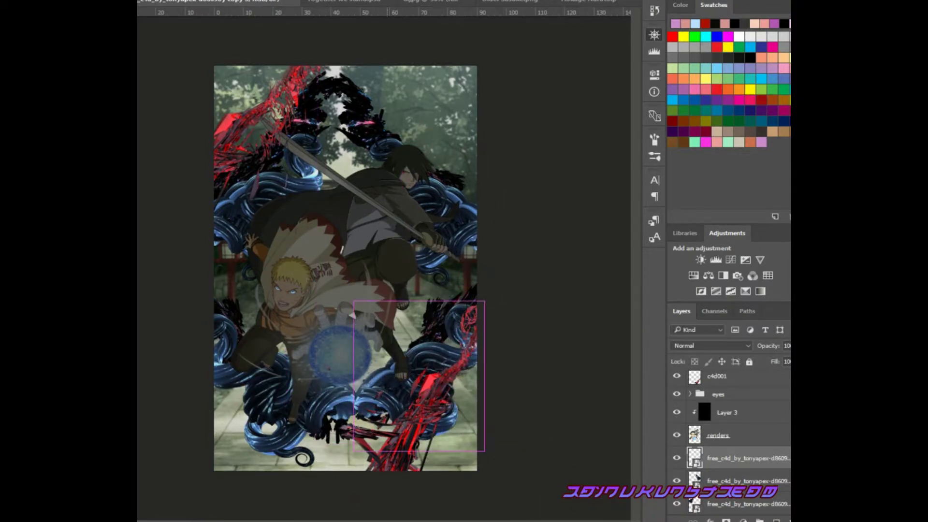
key(ctrl+t)
drag(484, 339, 471, 334)
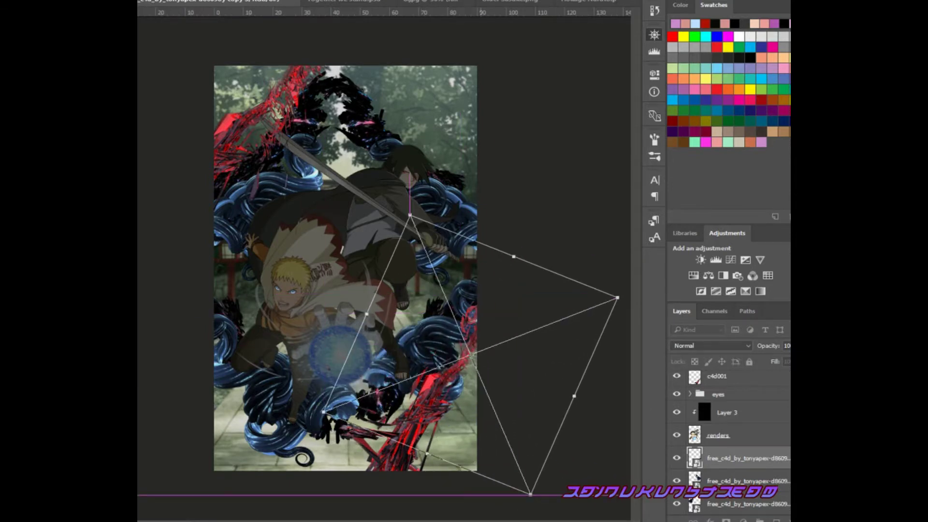
key(Return)
- Duplicate the kernel artwork and stretch the copy toward the upper right
key(ctrl+j)
key(ctrl+t)
mouse_move(271, 266)
mouse_down()
mouse_move(459, 194)
mouse_move(416, 253)
mouse_up()
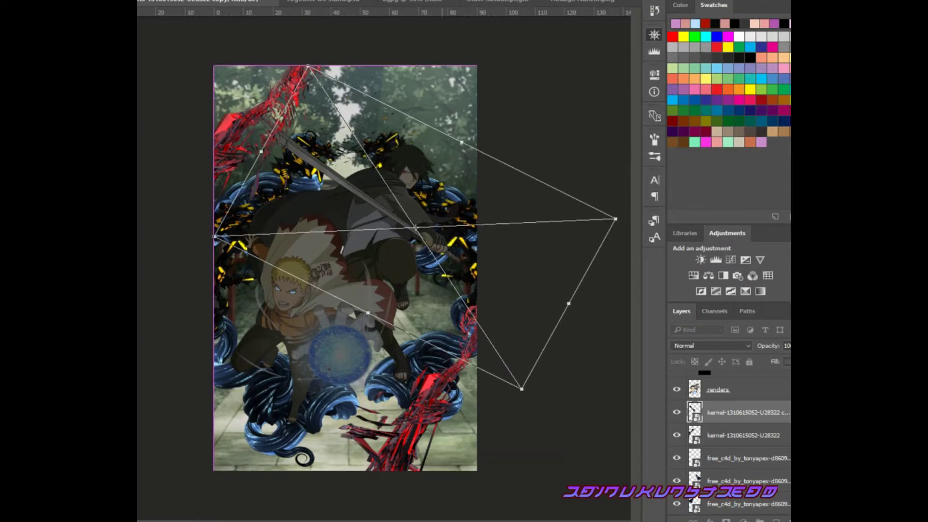
- Apply the stretched kernel copy's distortion across the top of the image
key(Return)
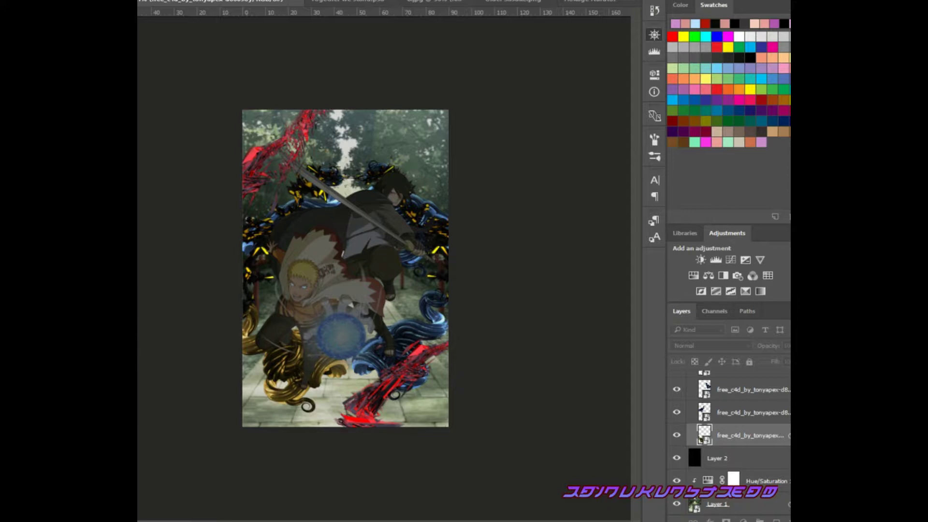
- Recolour the swirl layers with Hue/Saturation shifts, turning the right-side swirls purple
key(Return)
key(alt+bracketright)
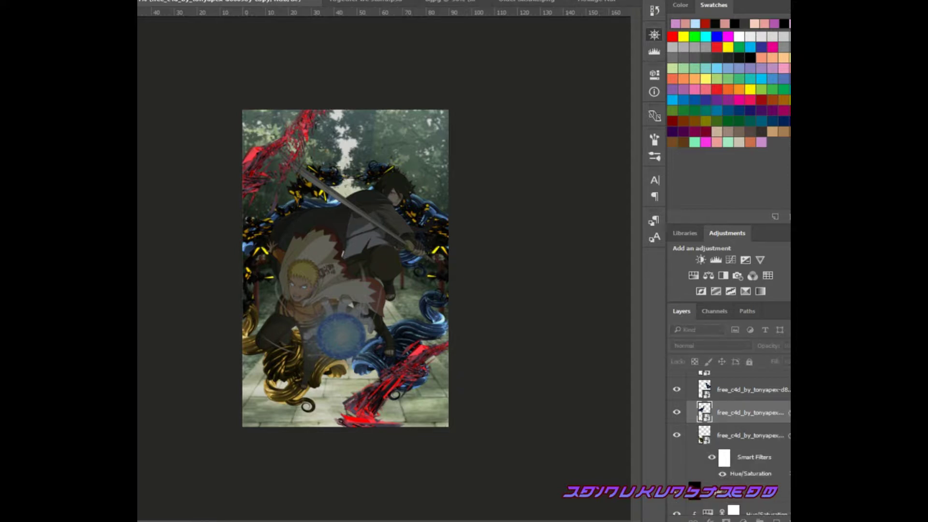
key(Return)
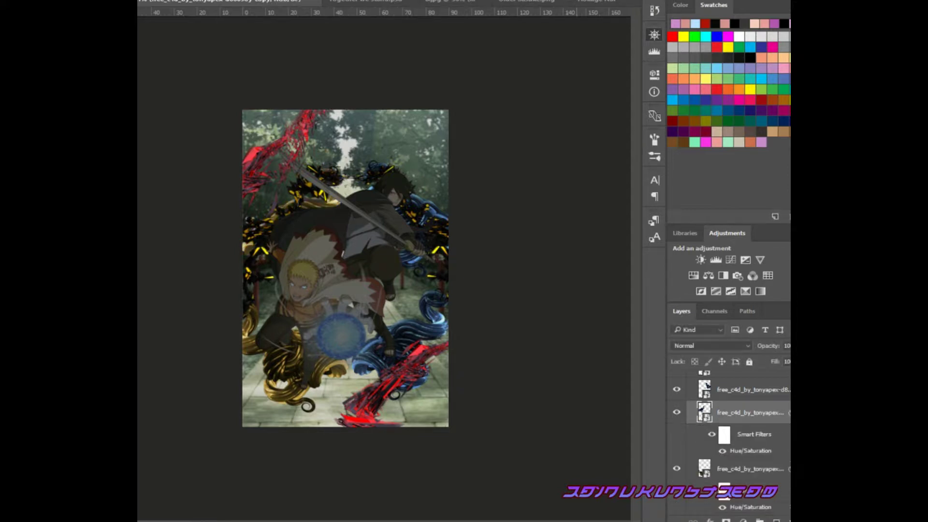
key(ctrl+z)
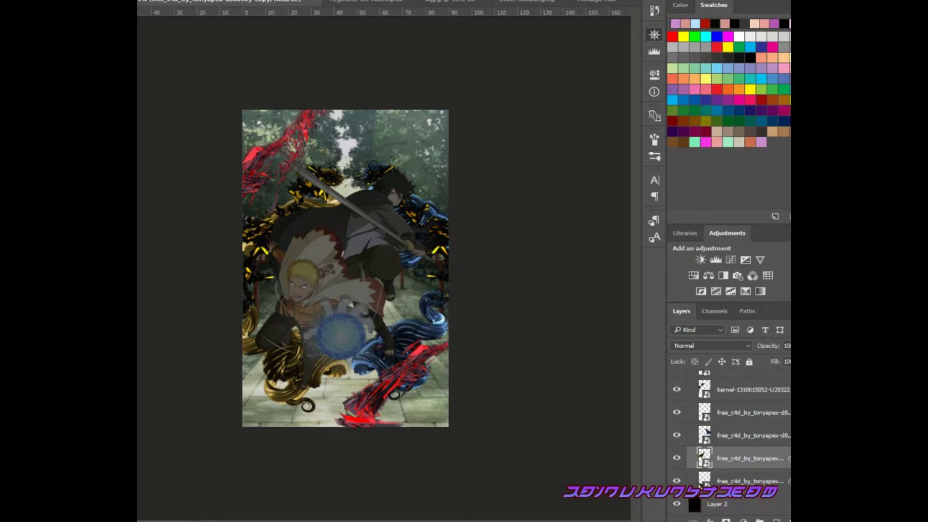
key(alt+bracketright)
key(alt+bracketright)
key(ctrl+u)
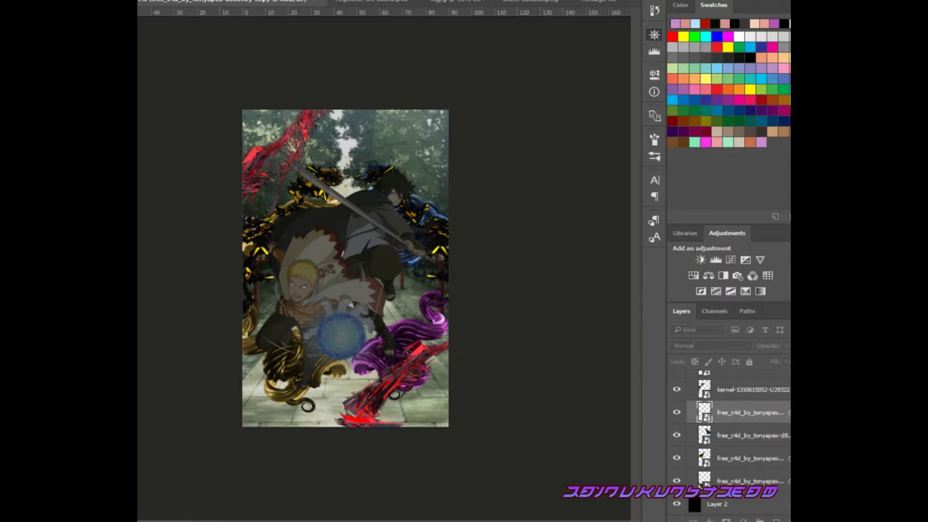
key(Return)
- Show the second kernel layer, then hide the second and third kernel layers
click(676, 412)
scroll(724, 435, up, 1)
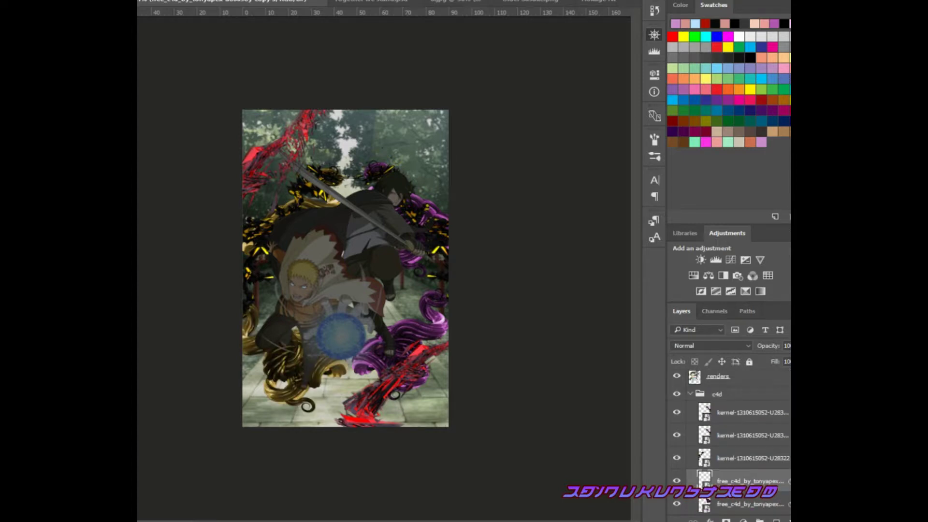
drag(677, 435, 676, 457)
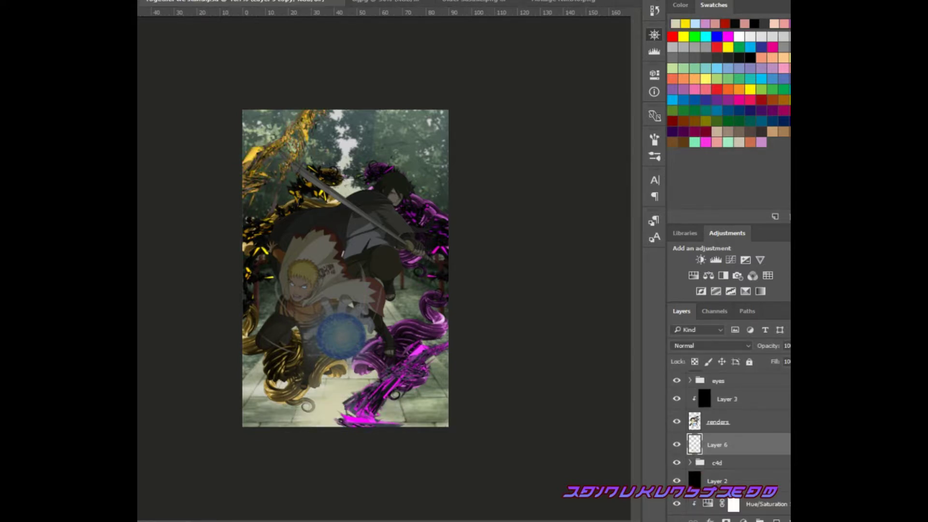
- Set the bottom glow Layer 6 to Linear Dodge with lower opacity and add paint Layer 7
key(shift+alt+w)
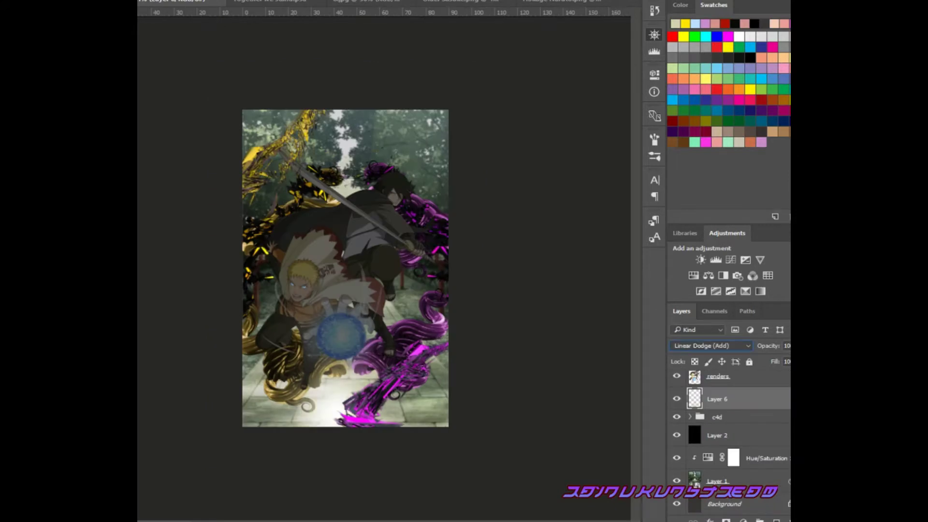
text(73)
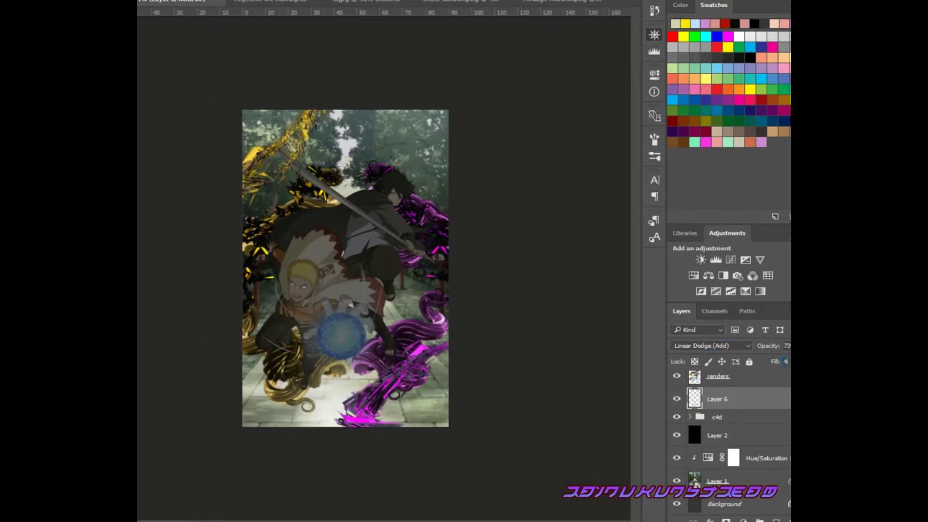
text(0)
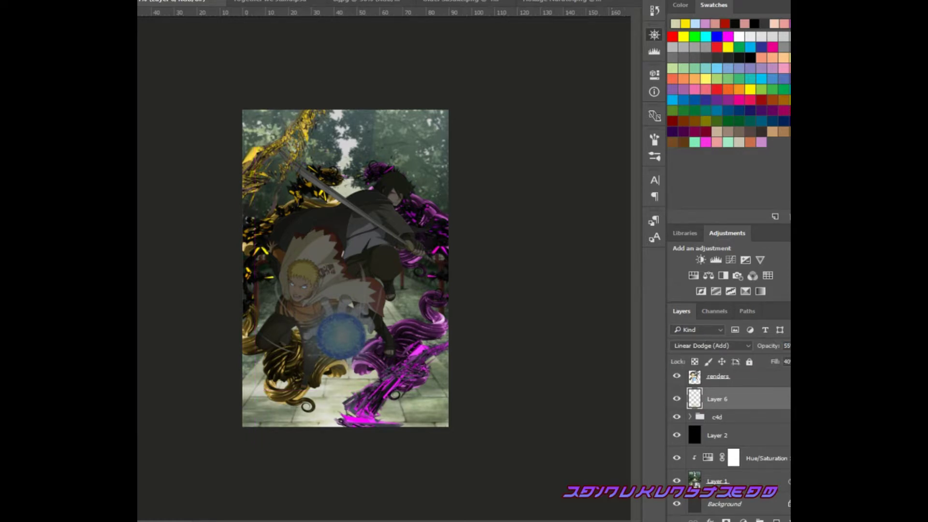
key(ctrl+shift+alt+n)
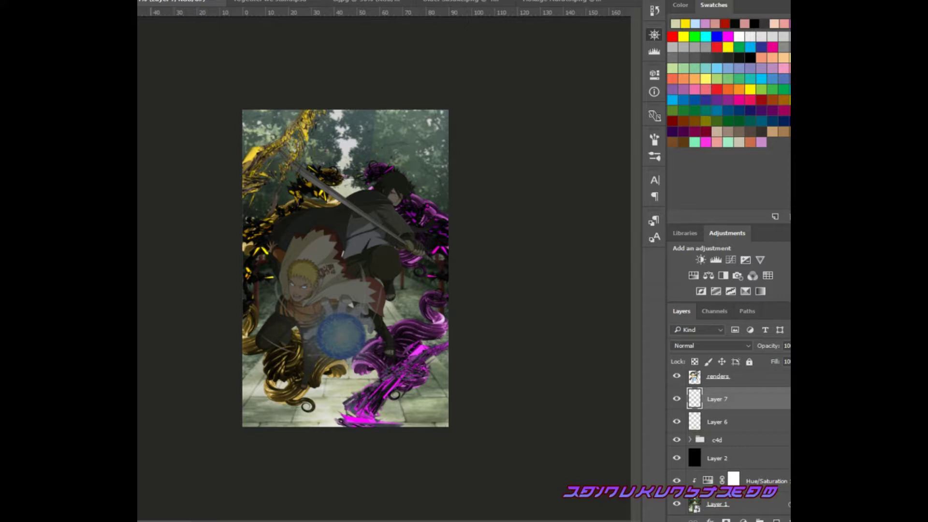
scroll(725, 435, up, 2)
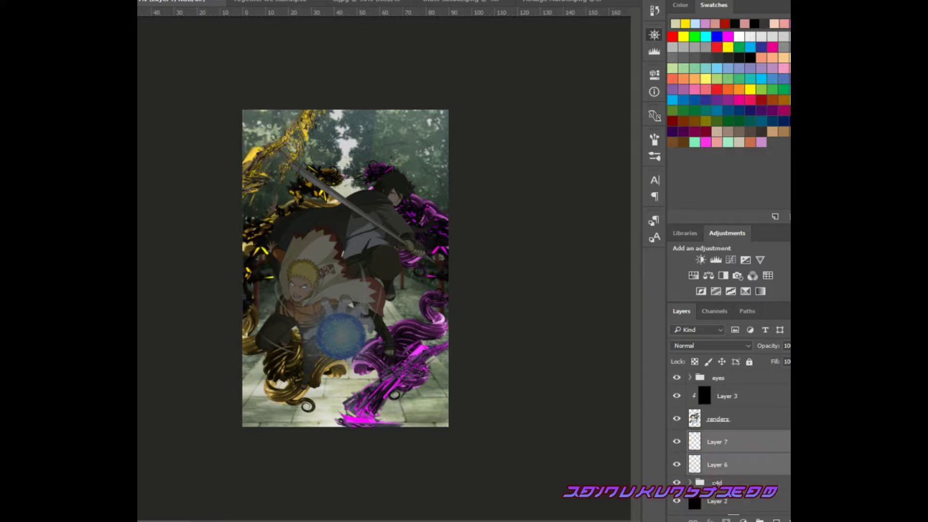
click(717, 451)
click(677, 428)
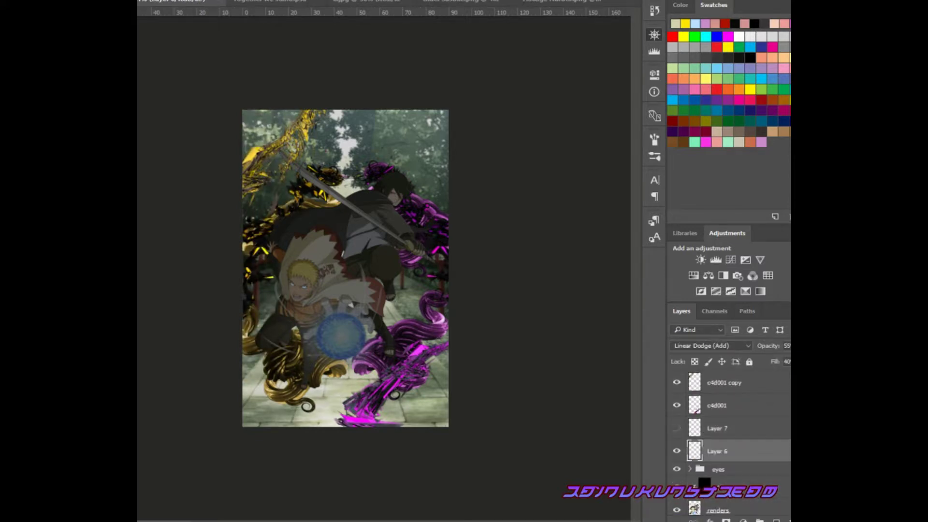
click(717, 428)
- Paint a cream wash left and lilac wash right at 40%, toned down over Naruto
drag(271, 135, 290, 386)
click(762, 142)
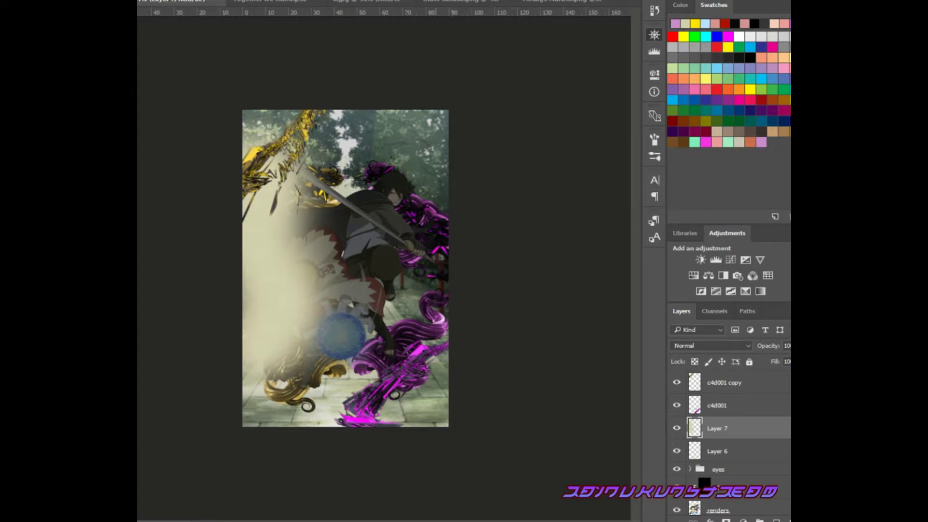
drag(415, 121, 411, 397)
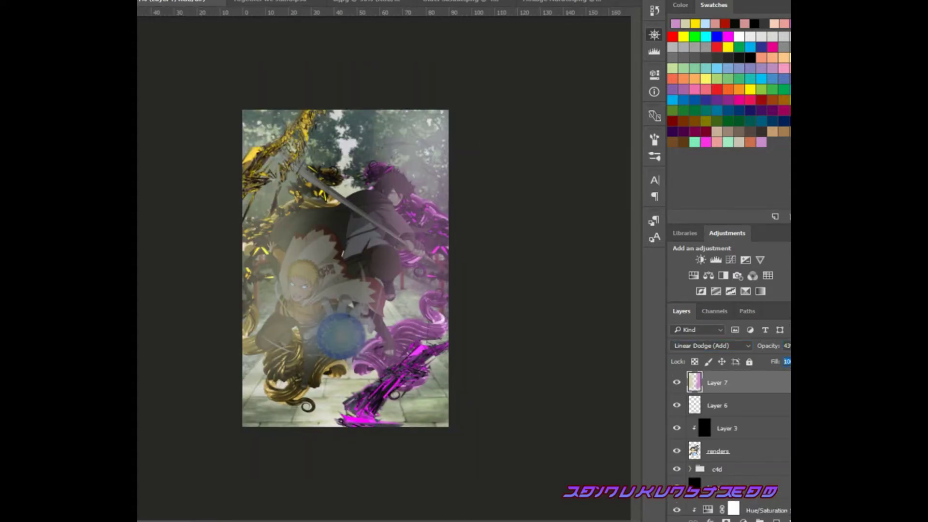
text(40)
drag(303, 213, 310, 369)
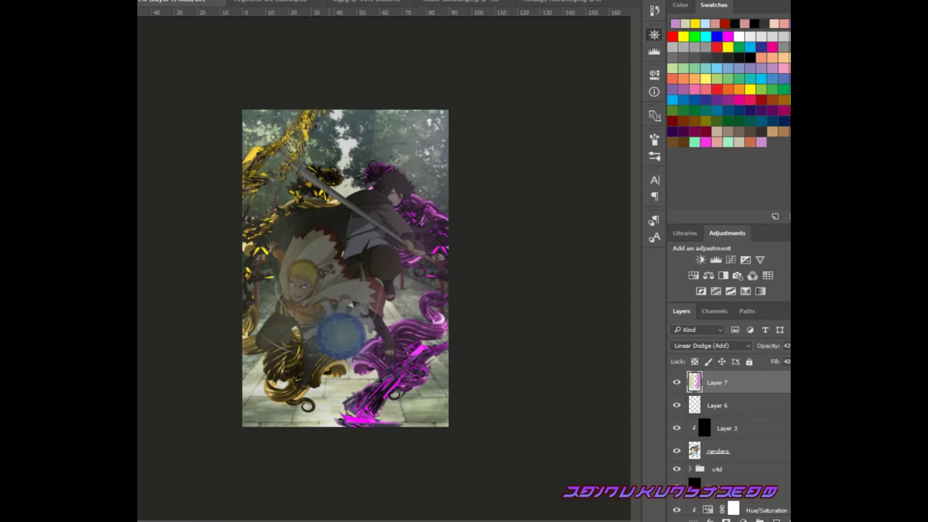
drag(302, 157, 302, 208)
drag(386, 130, 386, 382)
key(ctrl+shift+alt+n)
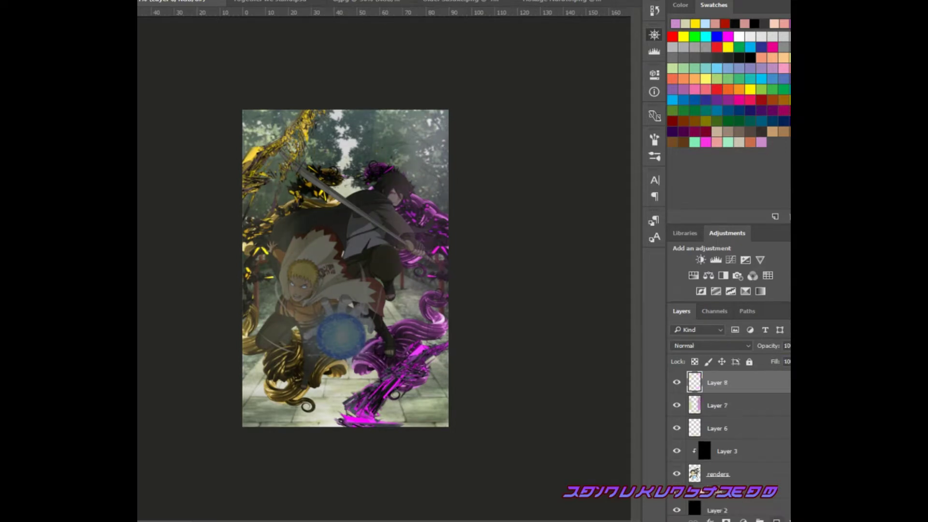
- Paint a blue glow over Naruto's orb on a new layer at 55% opacity, then switch documents
drag(314, 116, 382, 145)
key(ctrl+z)
key(ctrl+shift+alt+n)
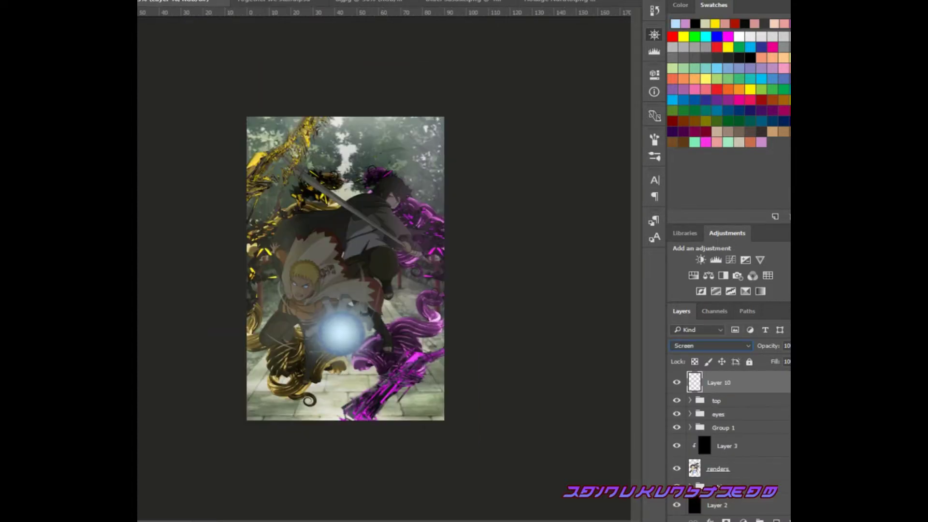
key(5)
key(5)
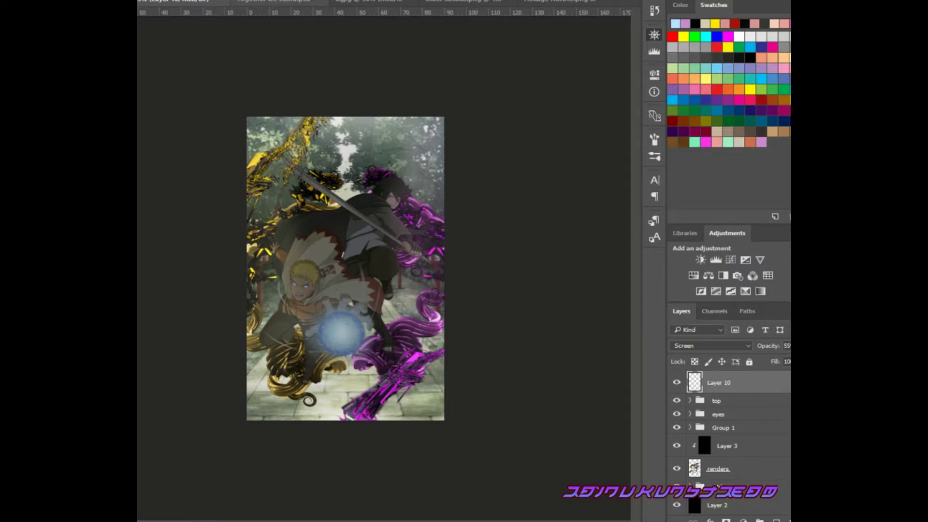
key(ctrl+Tab)
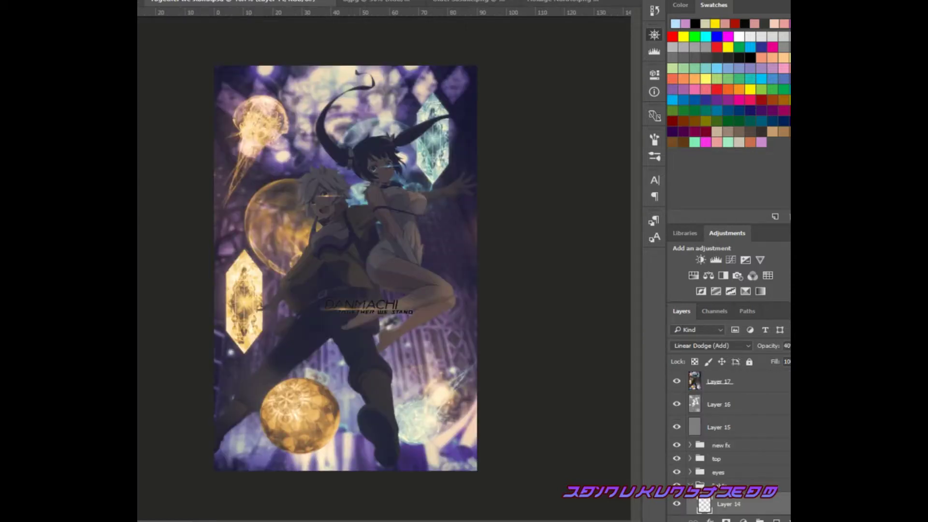
- Position the orb layer and place a duplicate orb copy further right
key(ctrl+Tab)
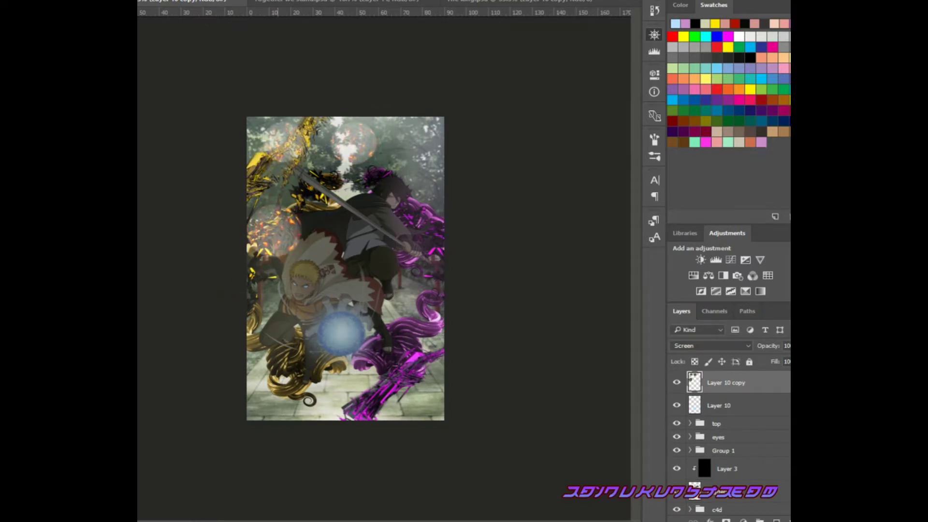
key(ctrl+t)
key(Return)
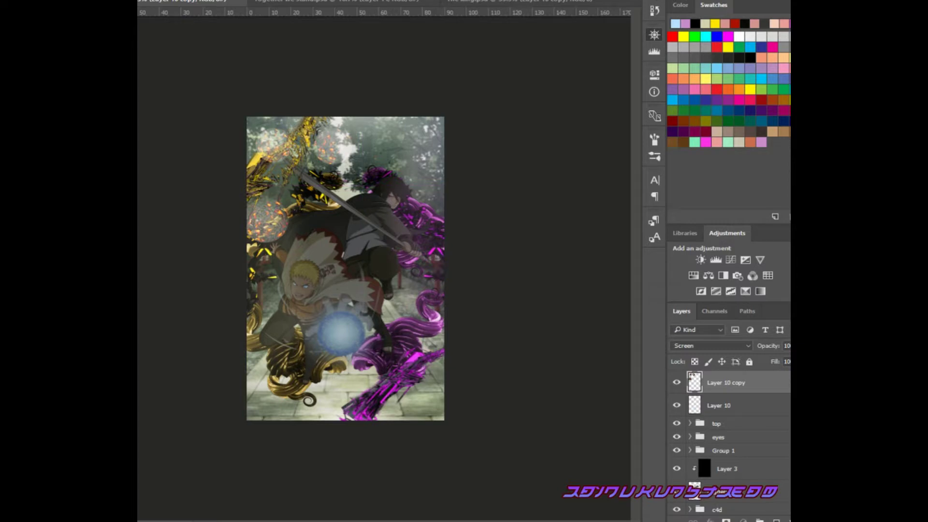
key(ctrl+j)
key(ctrl+t)
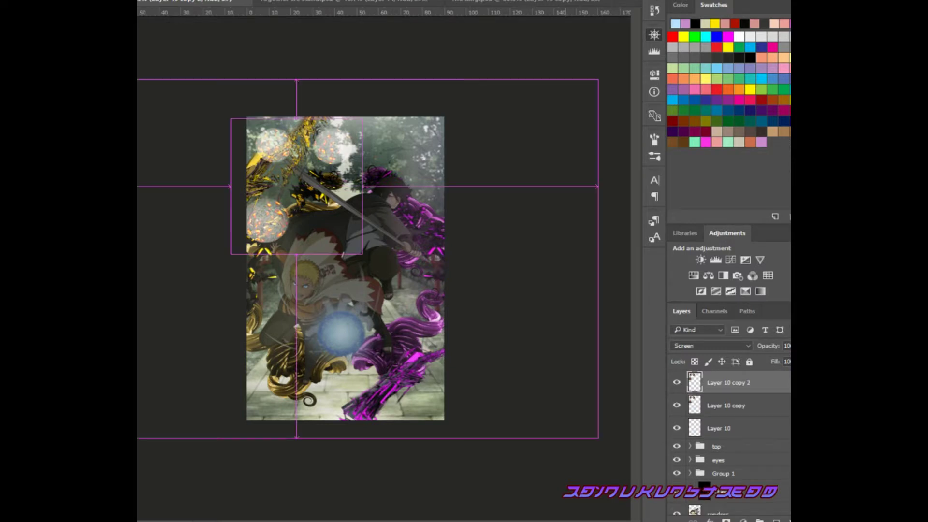
mouse_move(347, 327)
mouse_down()
mouse_move(387, 310)
mouse_move(411, 319)
mouse_up()
key(Return)
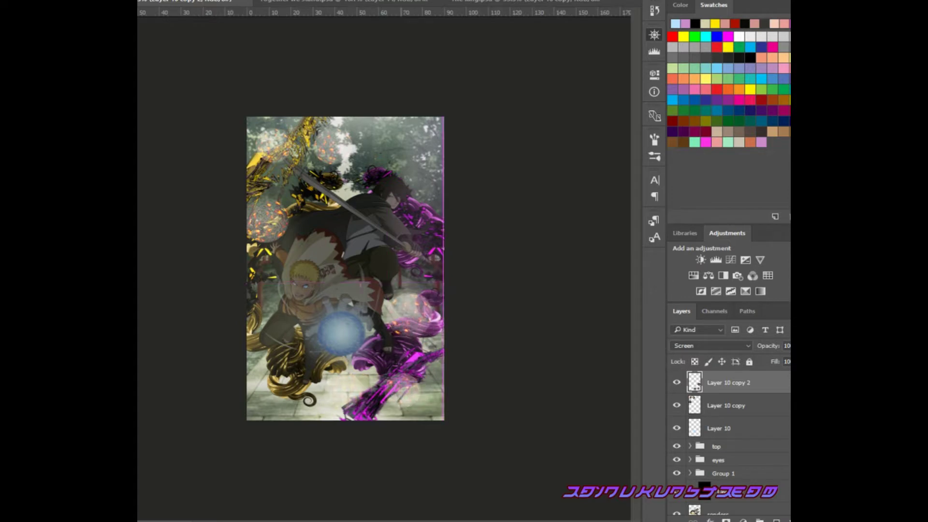
- Recolour the left orbs gold with a hue adjustment on Layer 10 copy
key(alt+bracketleft)
key(ctrl+plus)
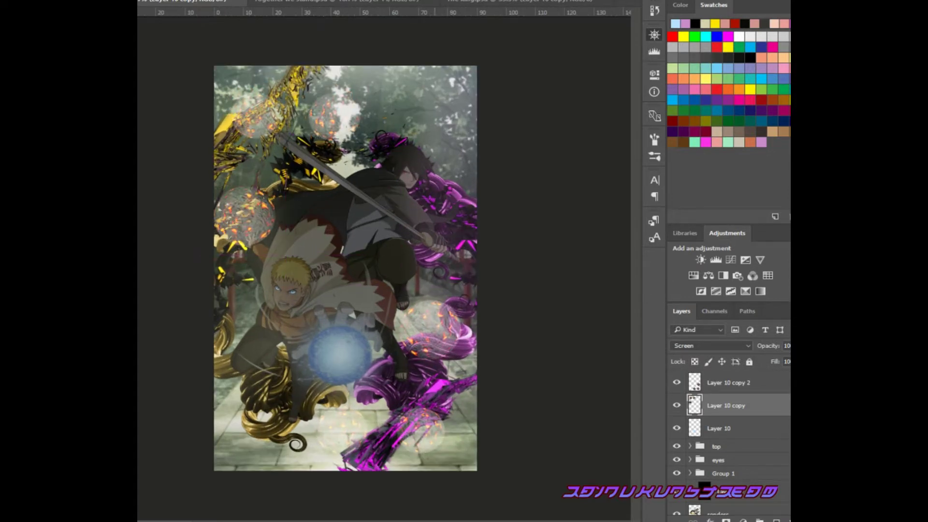
key(alt+bracketright)
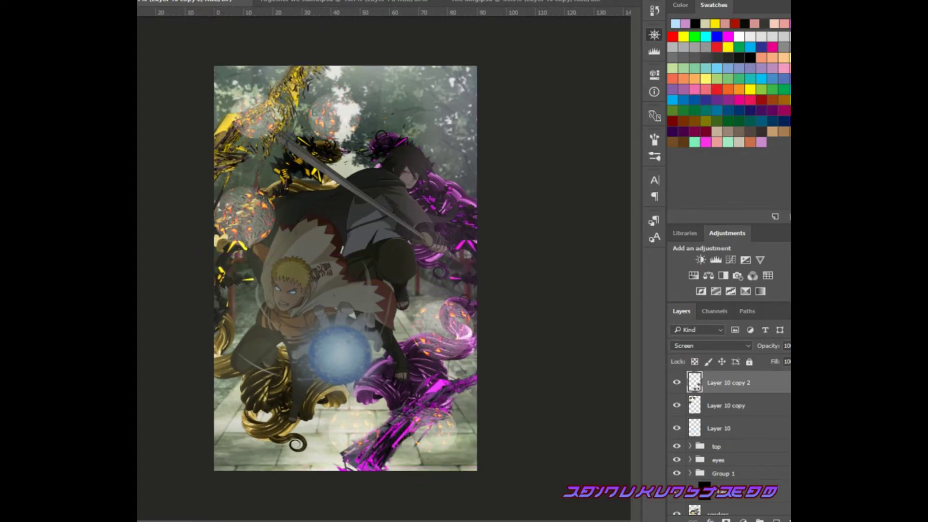
key(alt+bracketleft)
key(ctrl+shift+alt+n)
key(alt+bracketleft)
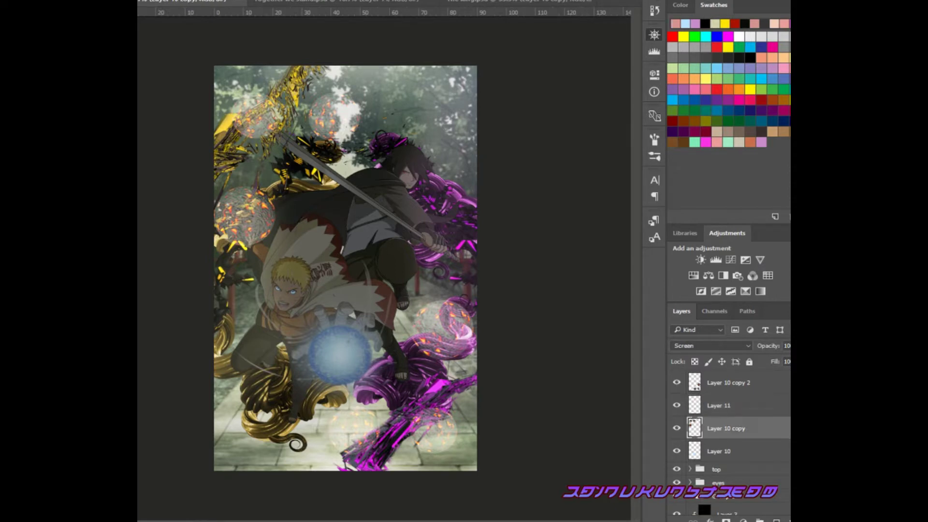
key(Return)
- Paint soft white glows over three upper-left orbs and set the layer to 55% opacity
click(258, 116)
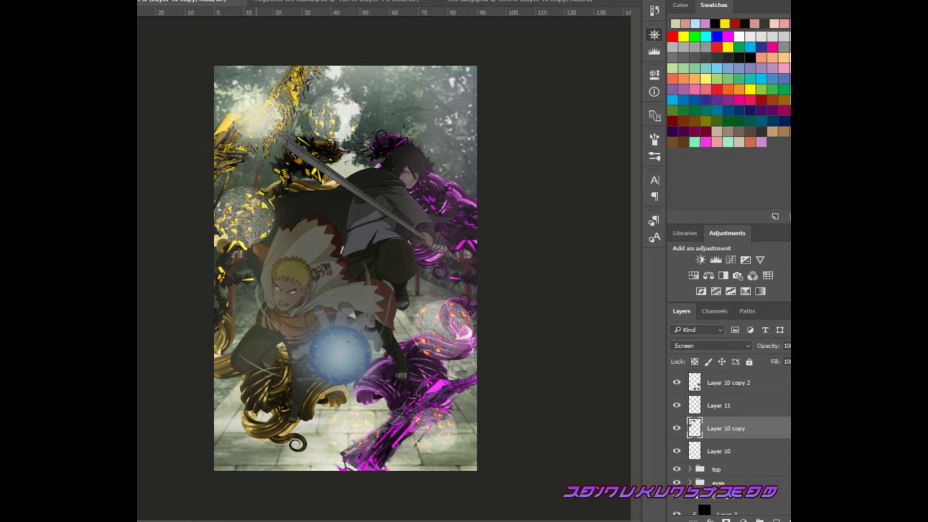
click(335, 119)
click(244, 213)
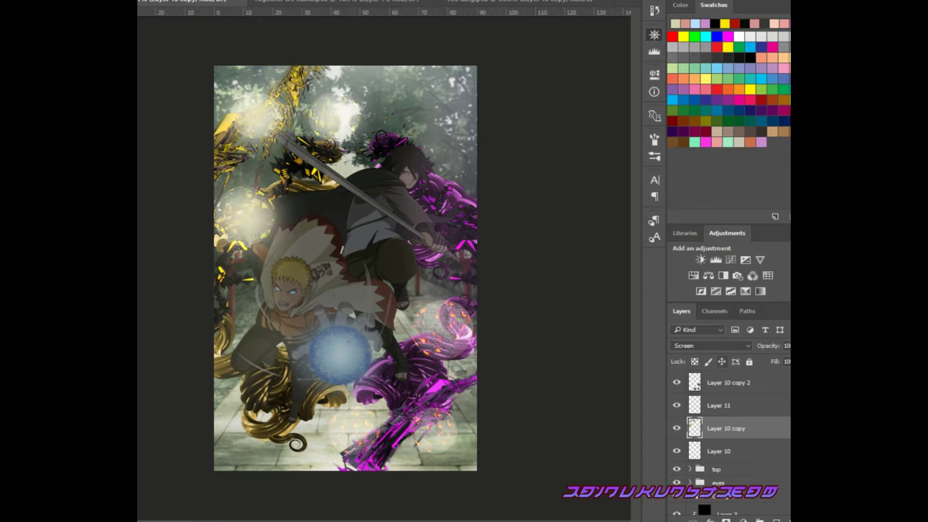
key(ctrl+alt+z)
key(ctrl+alt+z)
key(ctrl+alt+z)
key(ctrl+alt+z)
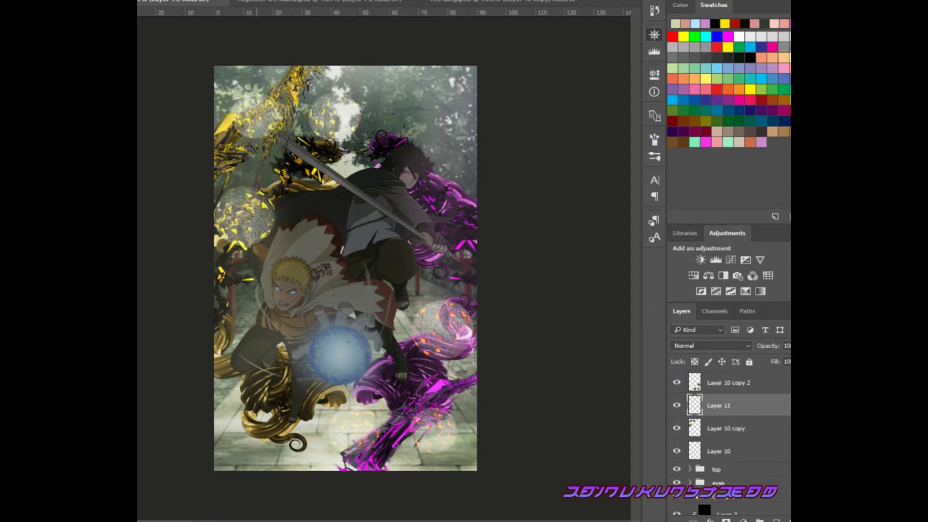
key(ctrl+shift+z)
key(ctrl+shift+z)
key(ctrl+shift+z)
key(ctrl+shift+z)
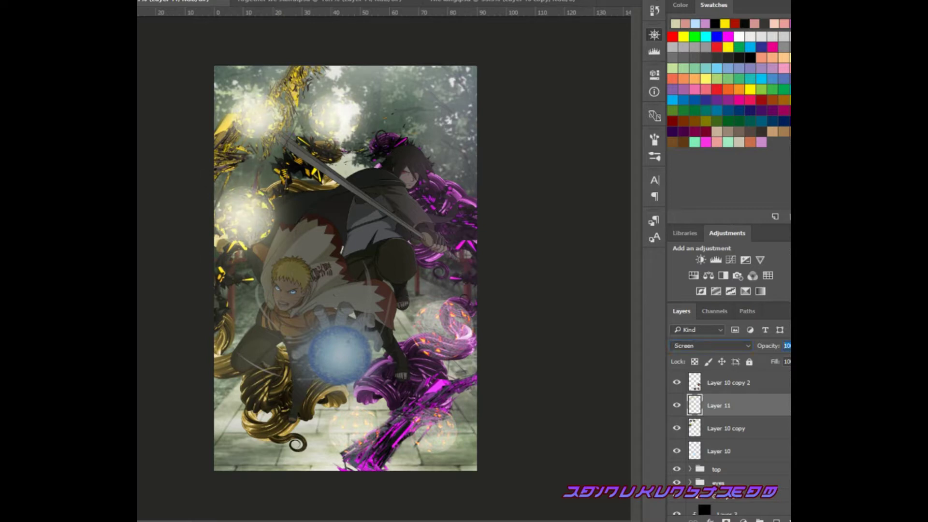
text(55)
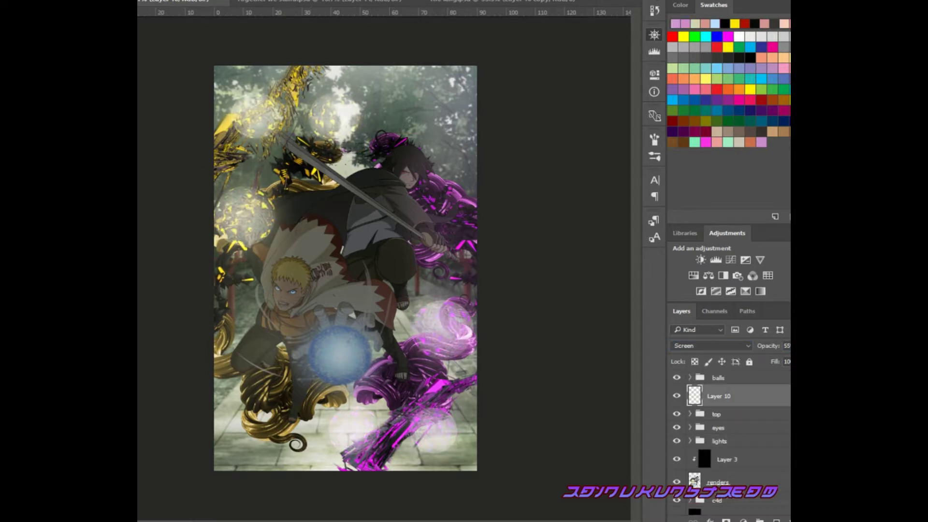
- Group the orb glows as 'balls' and paint a beige Soft Light wash at top left
key(ctrl+g)
key(ctrl+shift+alt+n)
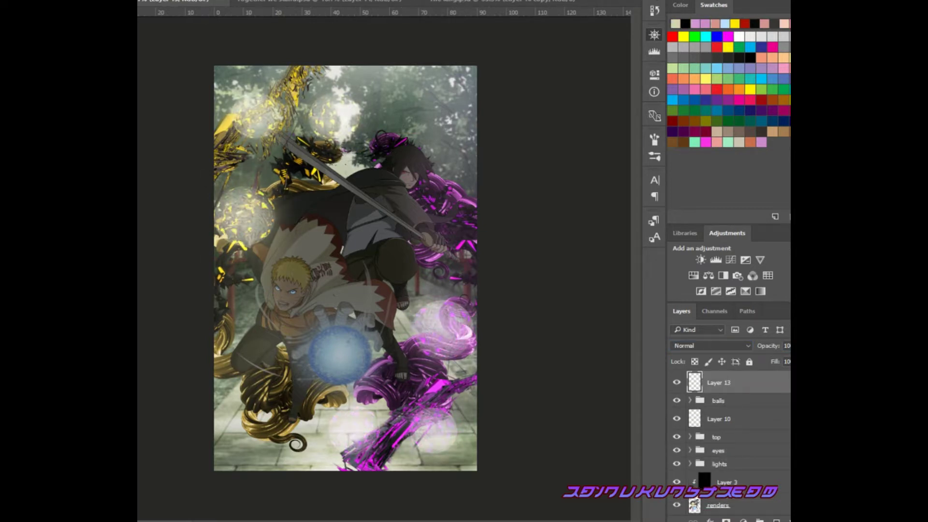
drag(222, 72, 338, 145)
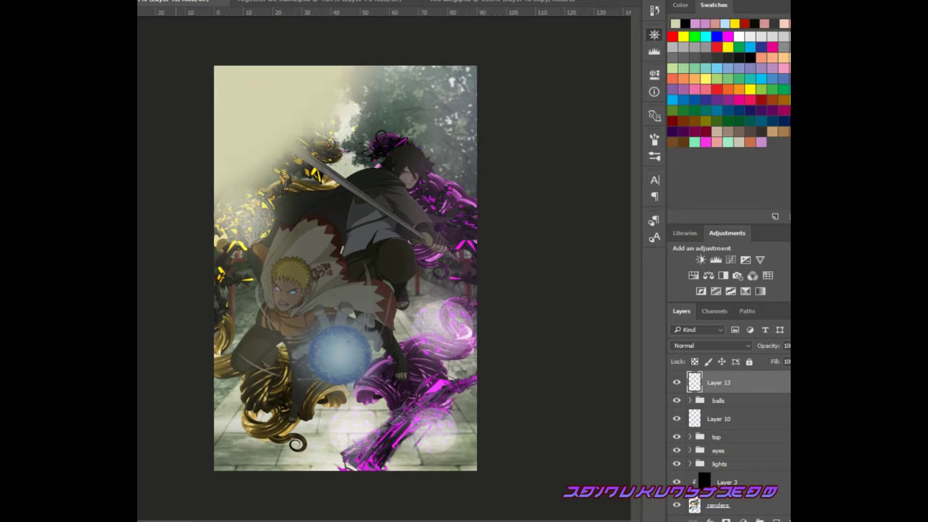
key(shift+alt+f)
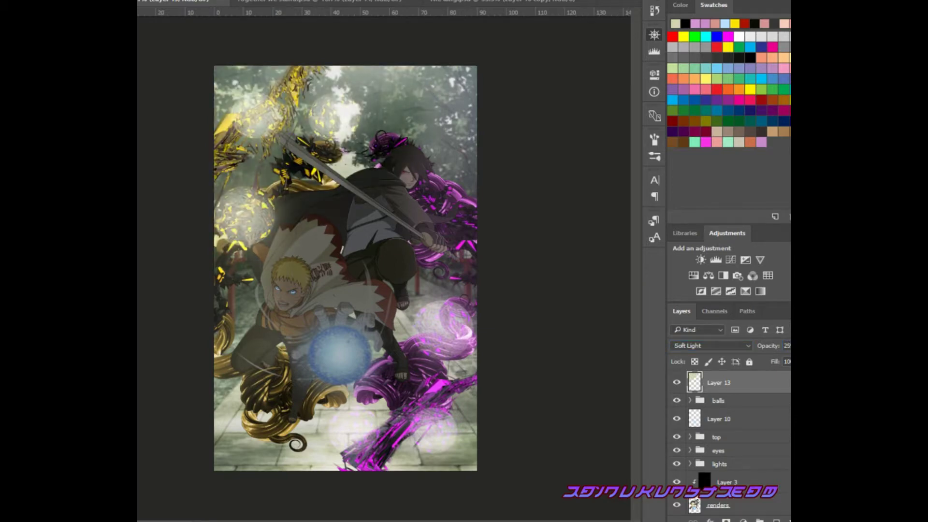
- Add a 25% pink Soft Light wash along the bottom, group washes as 'colors', add Exposure
key(ctrl+shift+alt+n)
drag(459, 381, 256, 455)
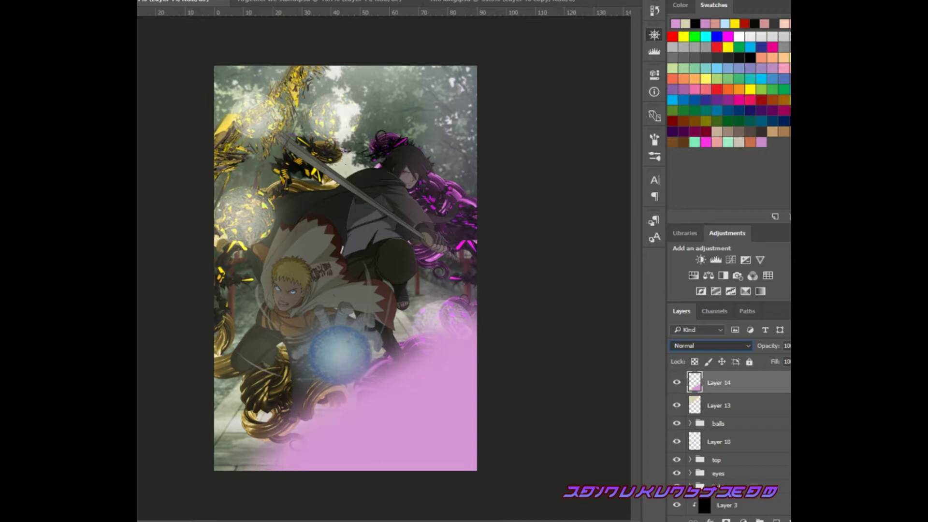
key(shift+alt+f)
text(25)
key(ctrl+g)
click(745, 259)
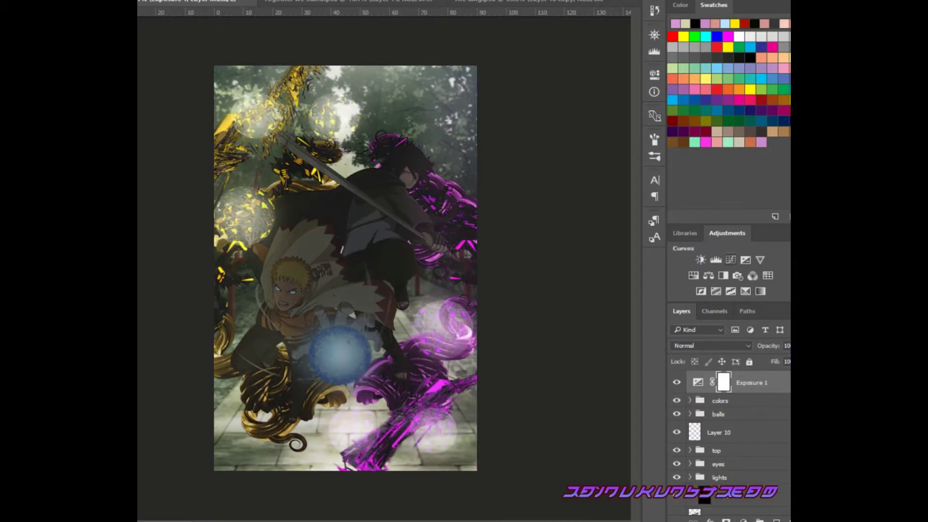
- Add two Curves adjustment layers followed by a pink-to-yellow Gradient Map
click(731, 260)
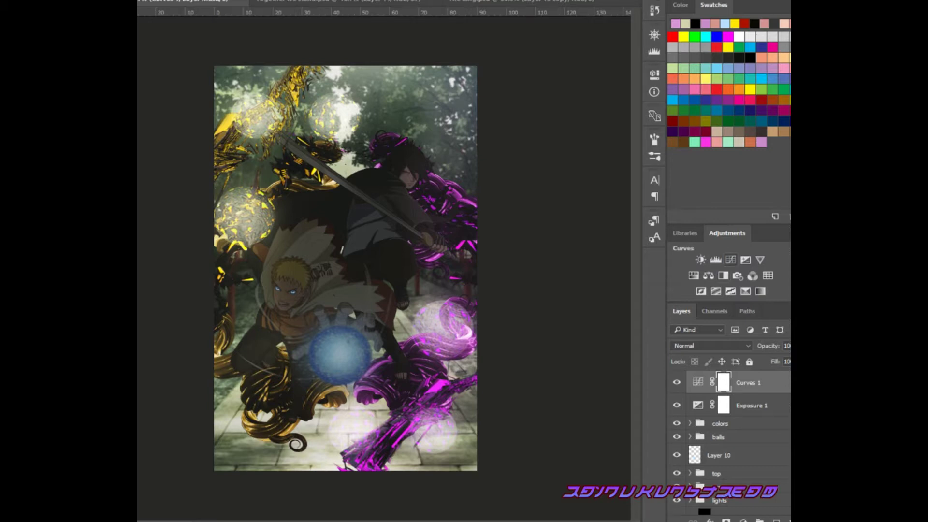
click(731, 259)
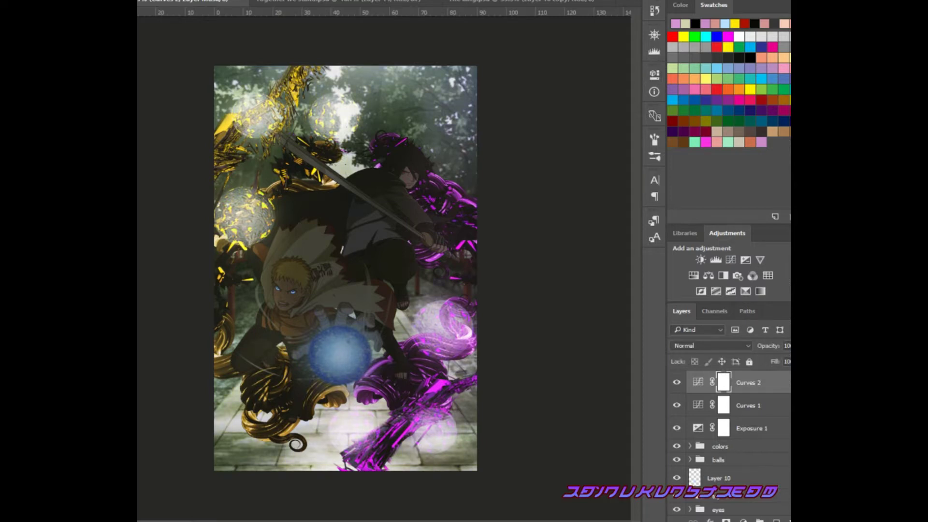
click(743, 520)
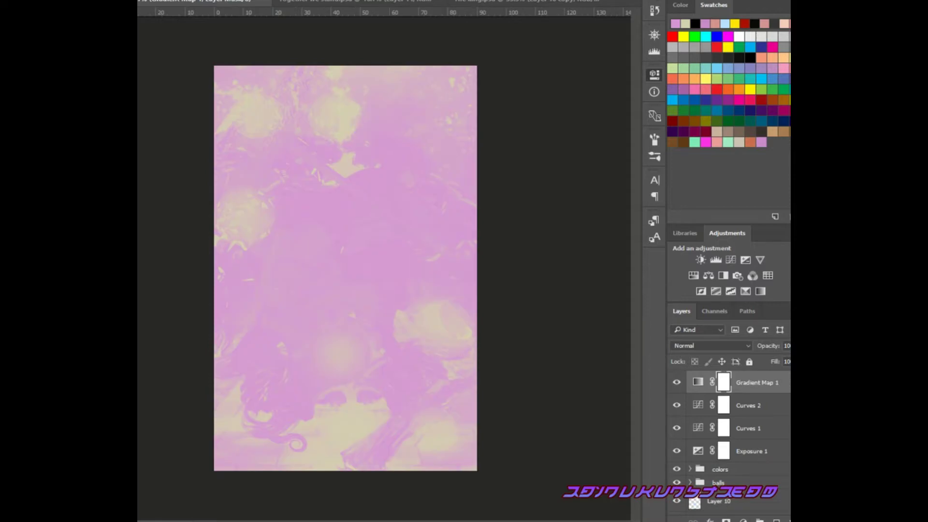
- Set Gradient Map 1 to Soft Light at 25% opacity, then compare with the Danmachi reference
key(shift+alt+f)
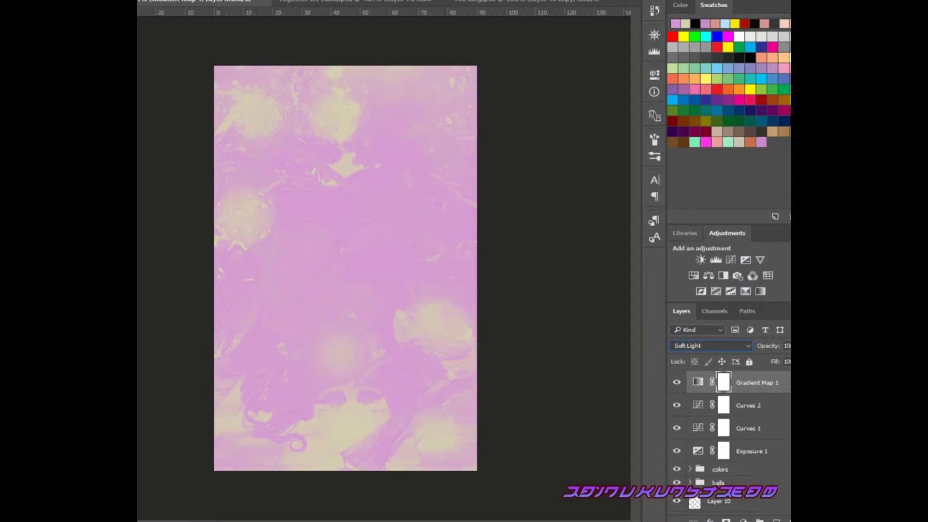
key(Tab)
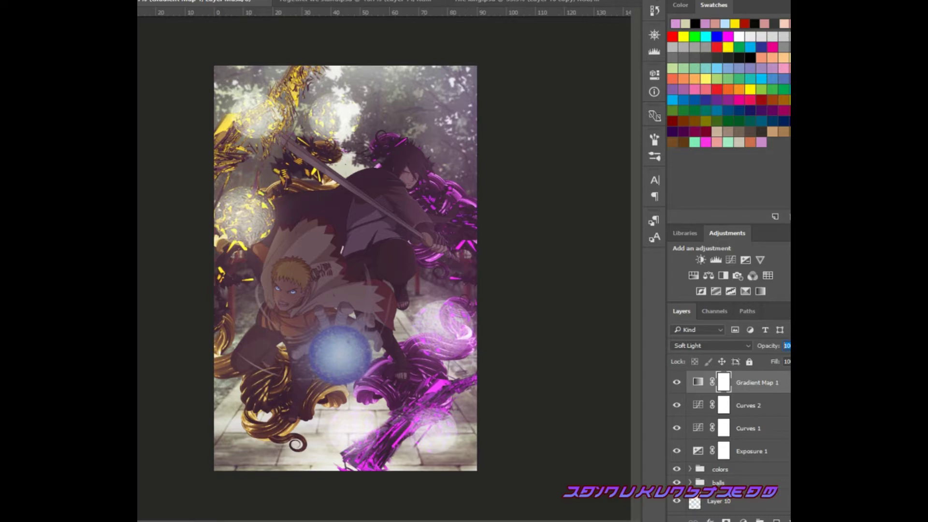
text(100)
key(Return)
text(25)
key(Return)
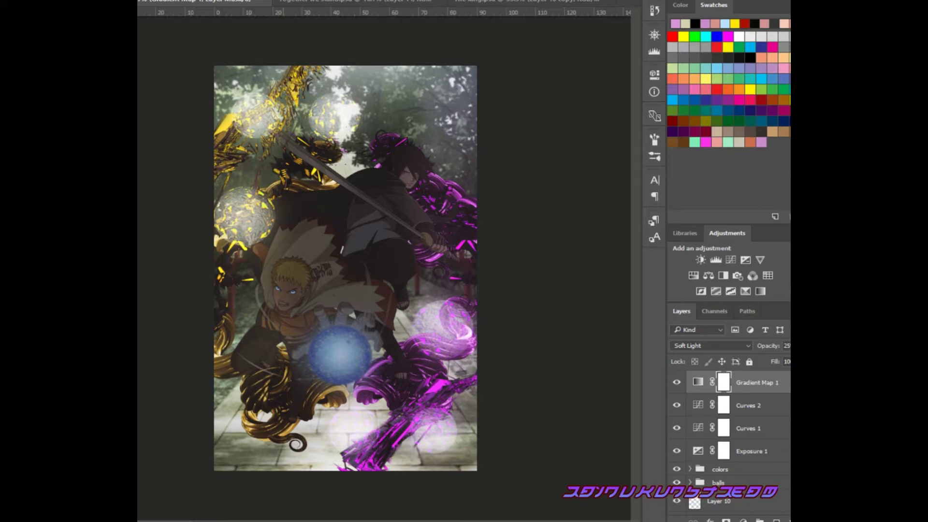
key(ctrl+Tab)
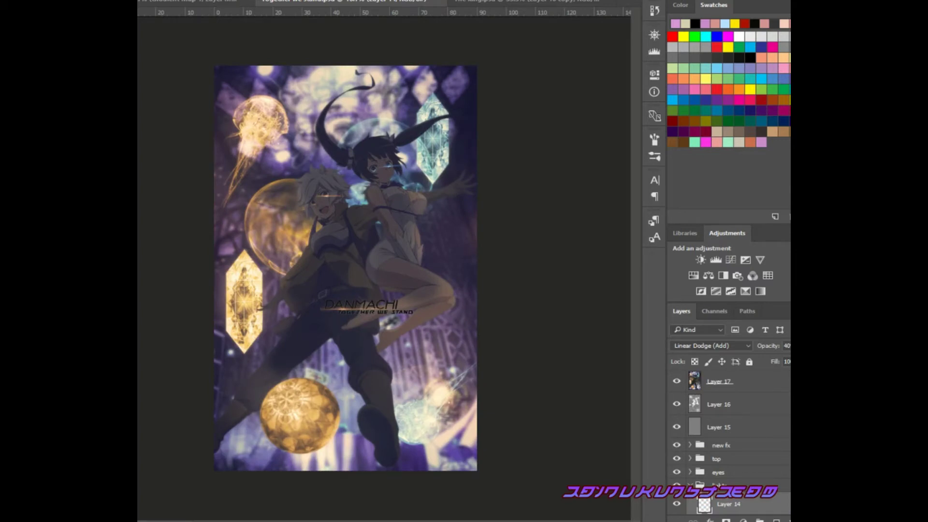
key(ctrl+Tab)
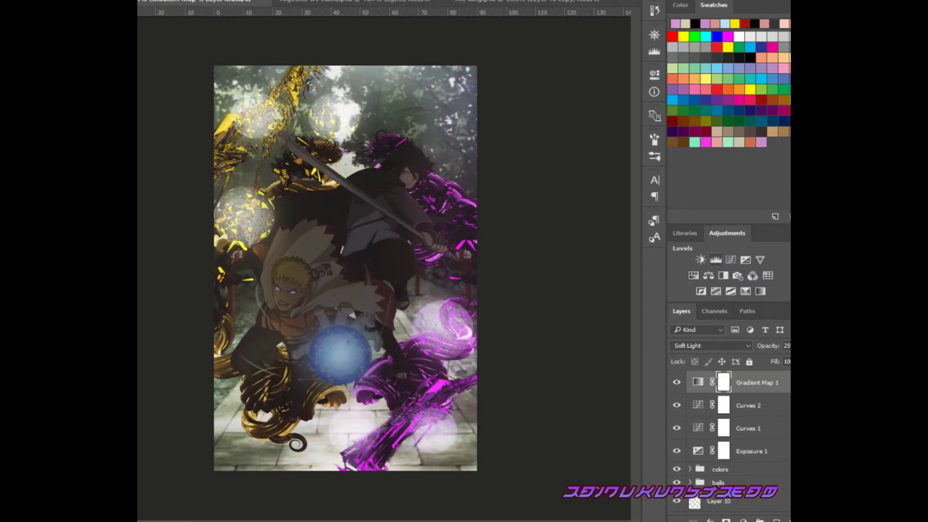
- Add Brightness/Contrast and Photo Filter, group all adjustment layers, and begin renaming it 'new fx'
click(700, 260)
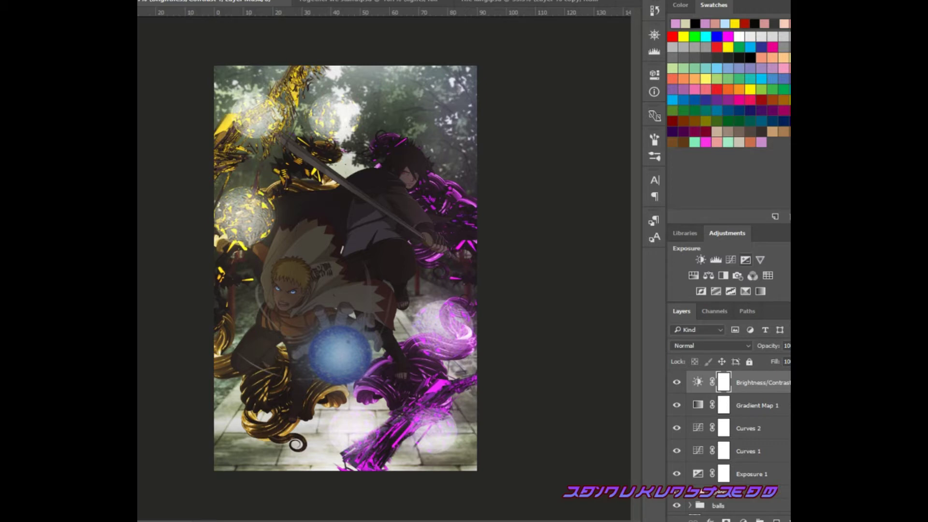
click(737, 276)
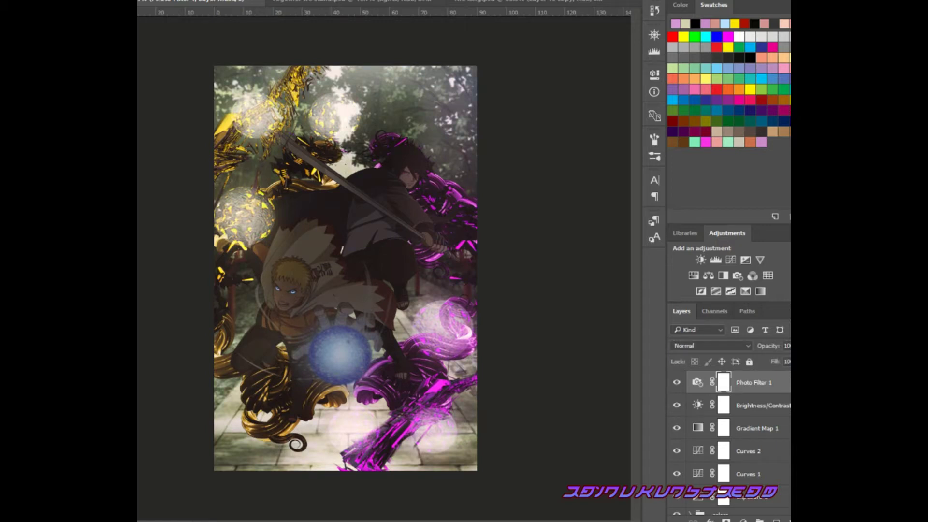
scroll(730, 425, down, 2)
scroll(730, 426, down, 1)
shift+click(751, 428)
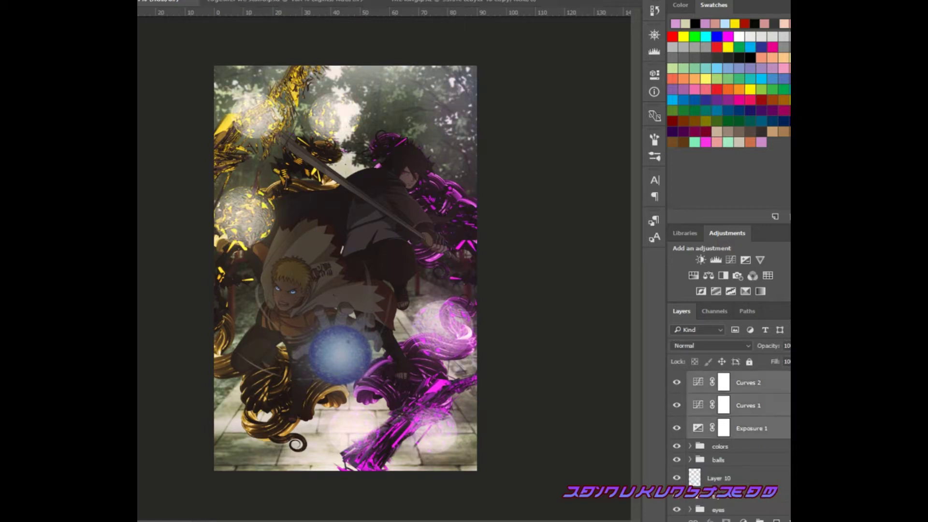
key(ctrl+g)
double_click(724, 377)
- Name the adjustment group 'new fx' and glance at the DanMachi reference artwork
text(new fx)
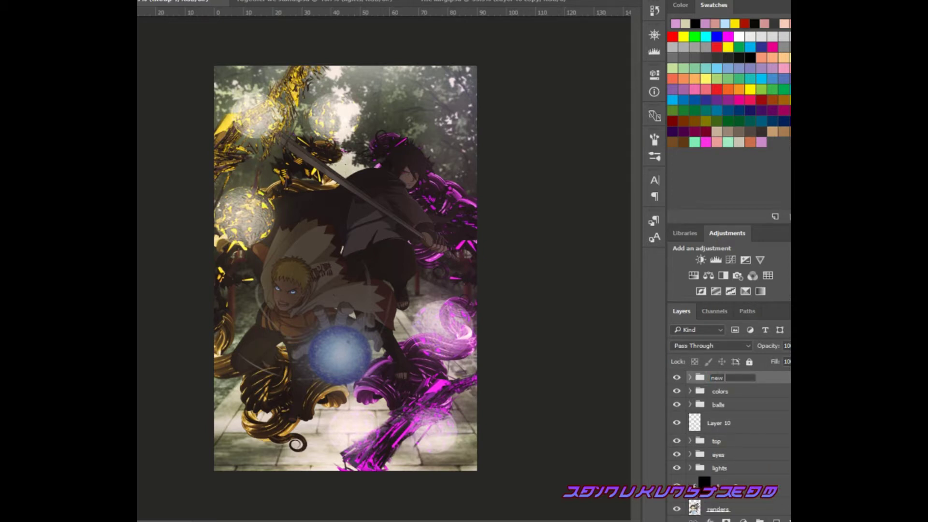
key(Return)
key(ctrl+Tab)
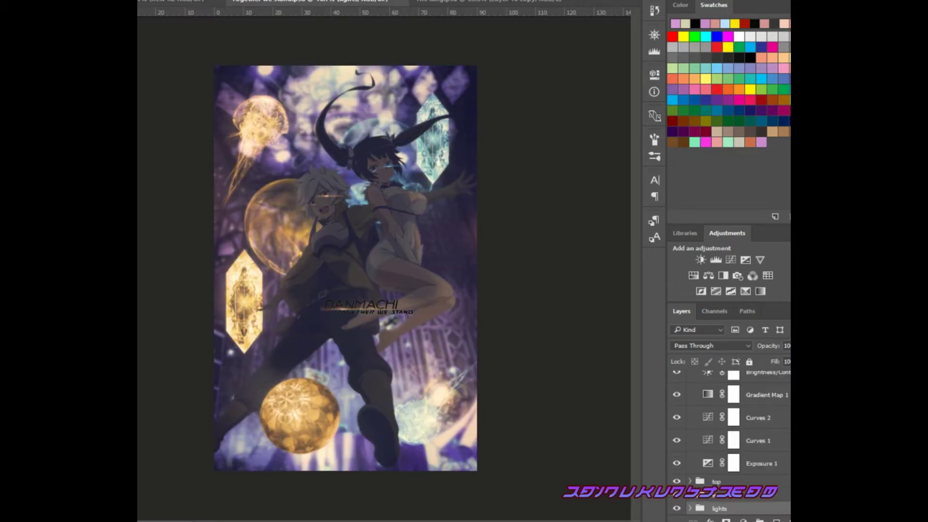
scroll(728, 435, up, 3)
key(ctrl+shift+Tab)
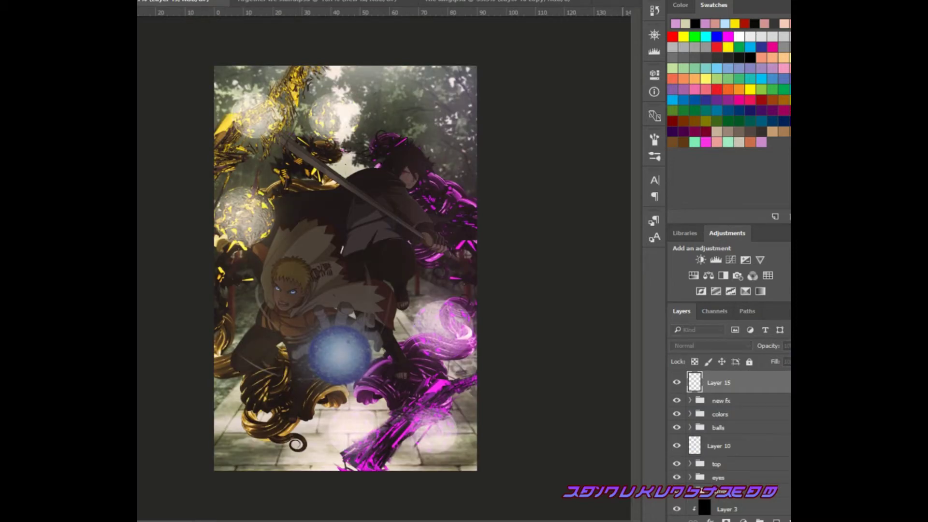
- Fill Layer 15 with 50% grey in Soft Light, then stamp a merged copy as Layer 16
key(alt+BackSpace)
key(shift+alt+f)
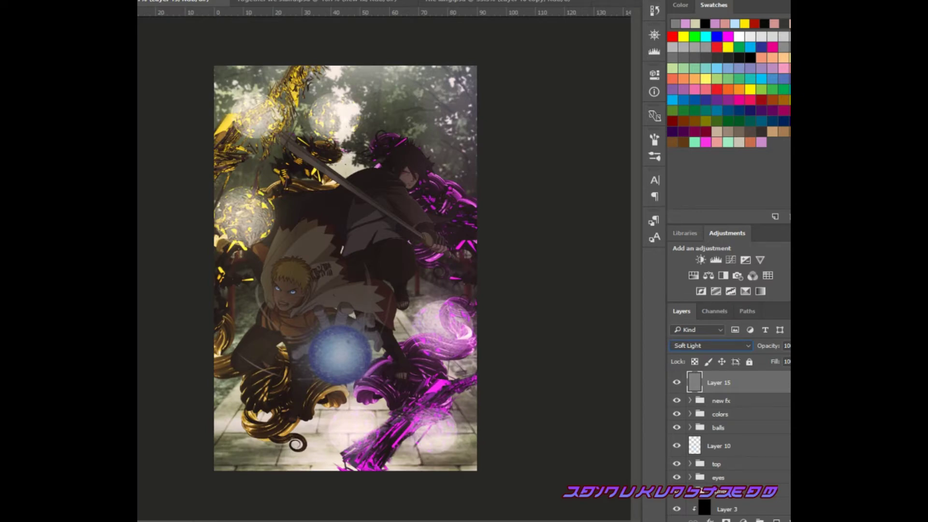
key(ctrl+shift+alt+e)
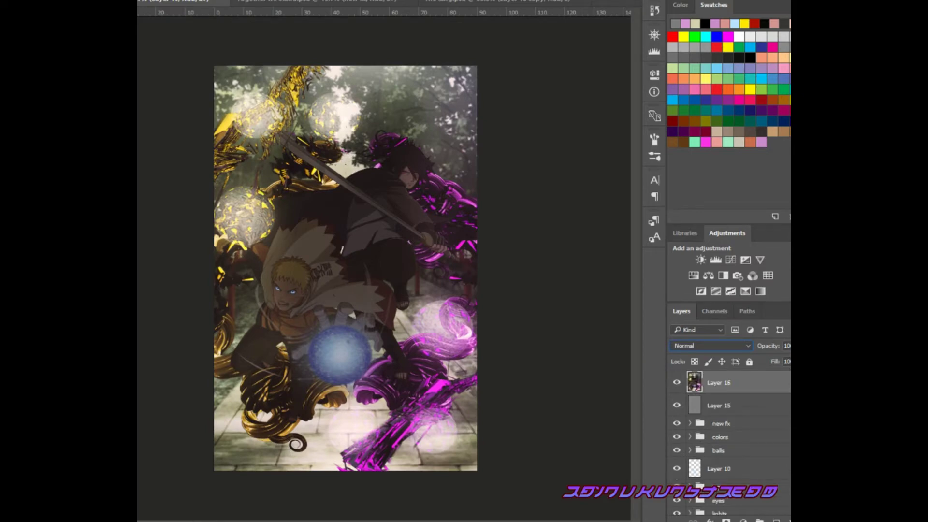
- Give Layer 16 a Soft Light High Pass, stamp merged Layer 17, and add a Photo Filter
key(ctrl+f)
key(shift+alt+h)
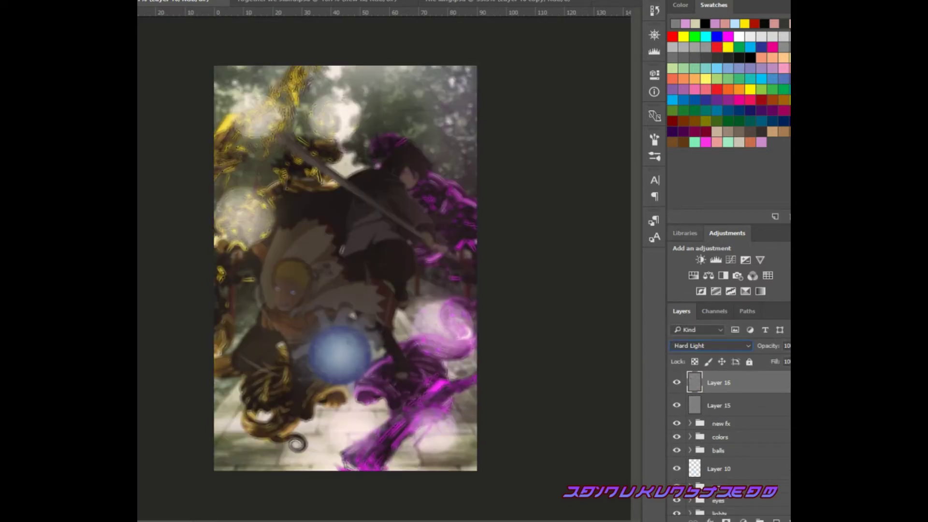
key(shift+alt+f)
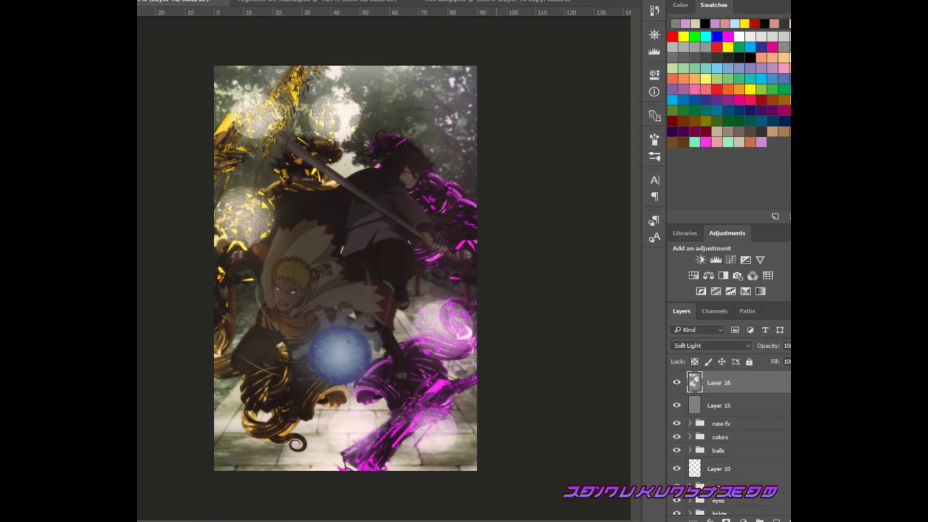
key(ctrl+alt+shift+e)
click(738, 275)
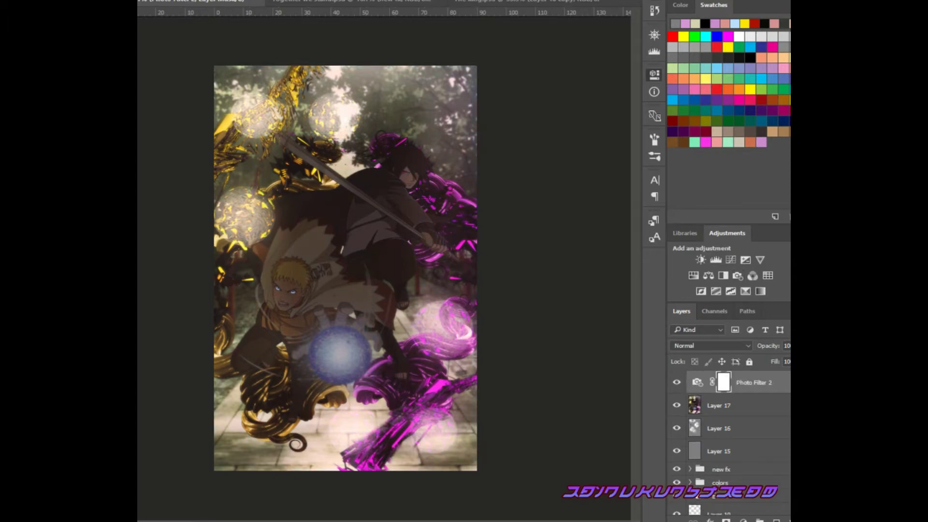
- Clip Photo Filter 2 to the stamped layer and compare with the DanMachi reference
key(ctrl+alt+g)
key(ctrl+Tab)
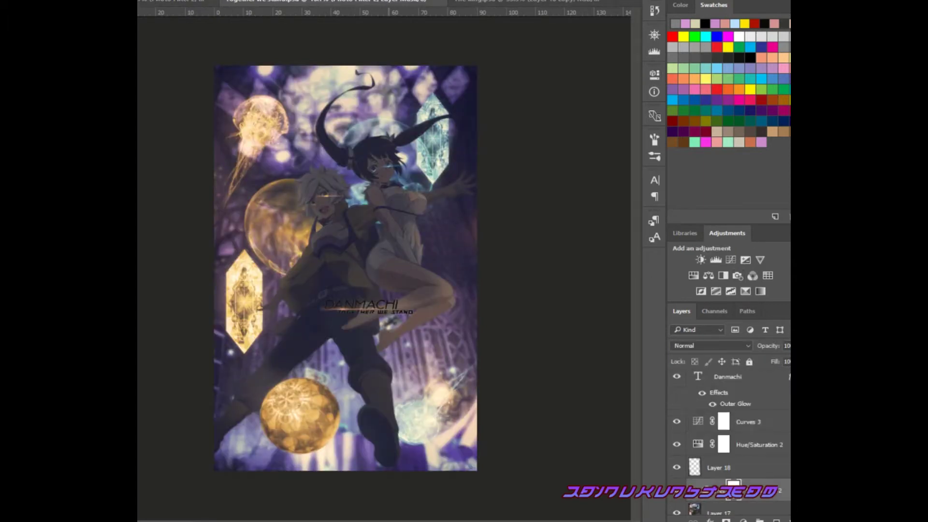
key(ctrl+shift+Tab)
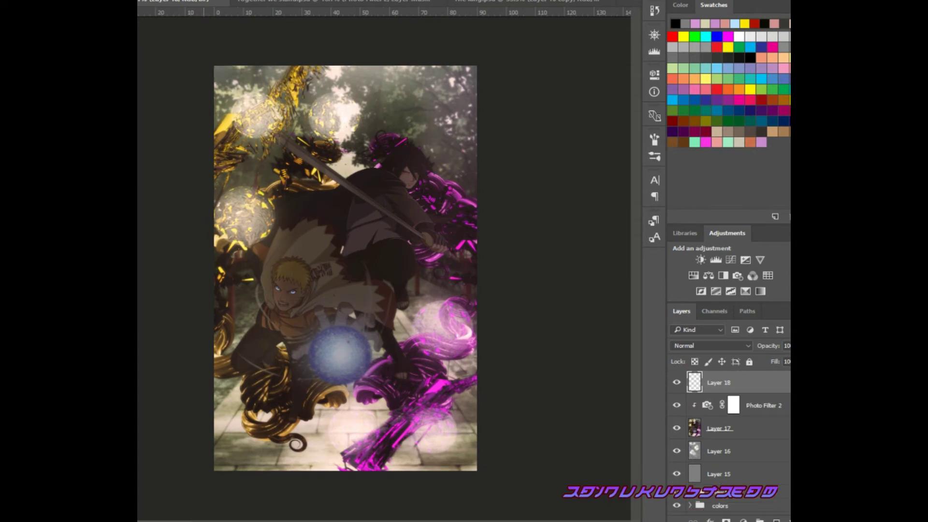
- Darken the image edges on Layer 18, set it to Soft Light at 25%, and save
mouse_move(208, 72)
mouse_down()
mouse_move(479, 73)
mouse_move(203, 251)
mouse_move(222, 464)
mouse_move(479, 464)
mouse_up()
mouse_move(478, 73)
mouse_down()
mouse_move(478, 469)
mouse_move(232, 466)
mouse_up()
drag(213, 84, 218, 449)
key(shift+alt+f)
key(2)
key(5)
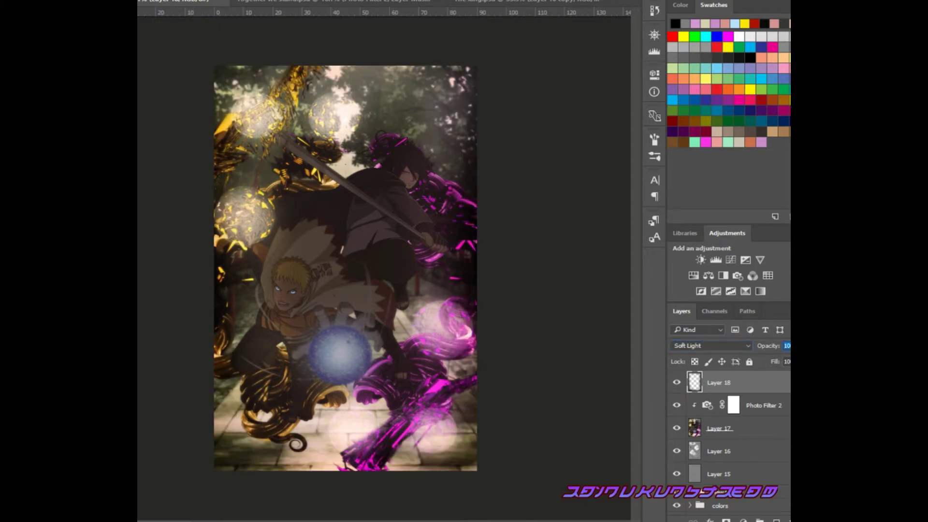
key(ctrl+s)
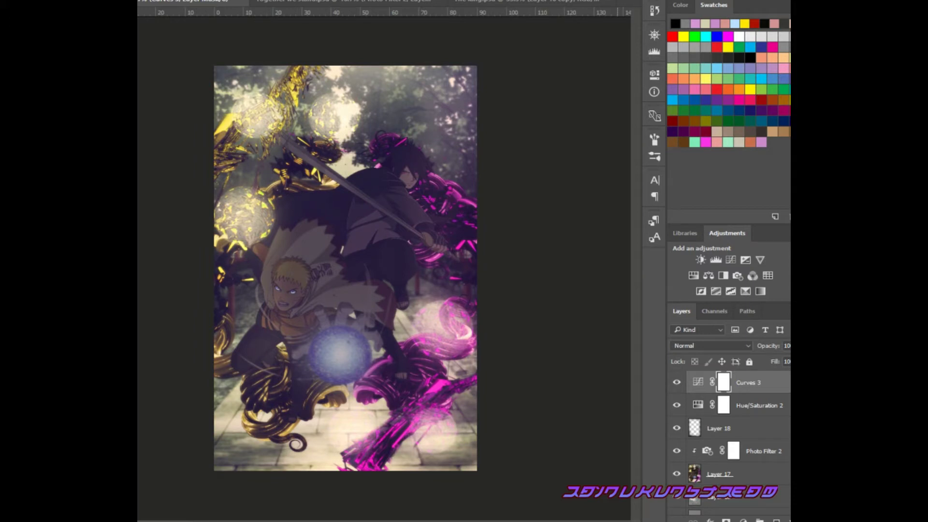
- Add an enlarged 'sun' text layer and place it over the figures
click(305, 231)
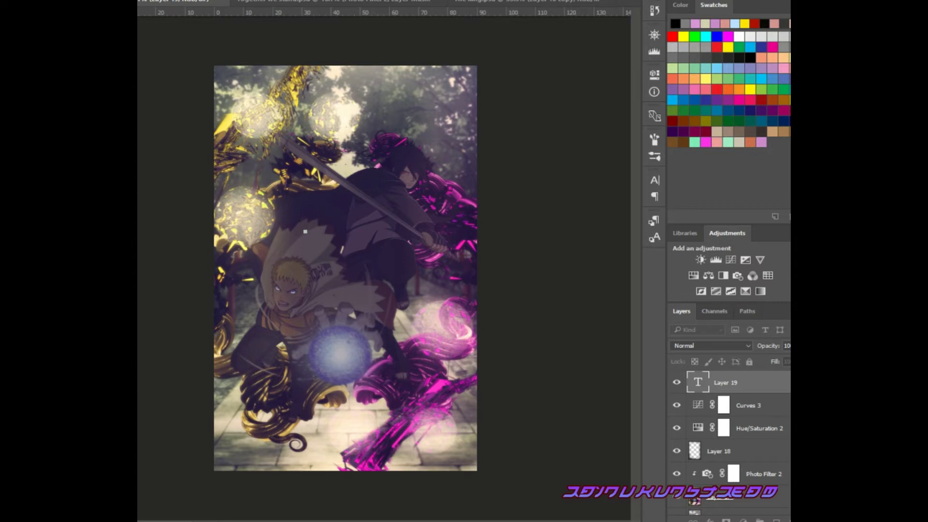
key(Escape)
click(304, 271)
text(SUn)
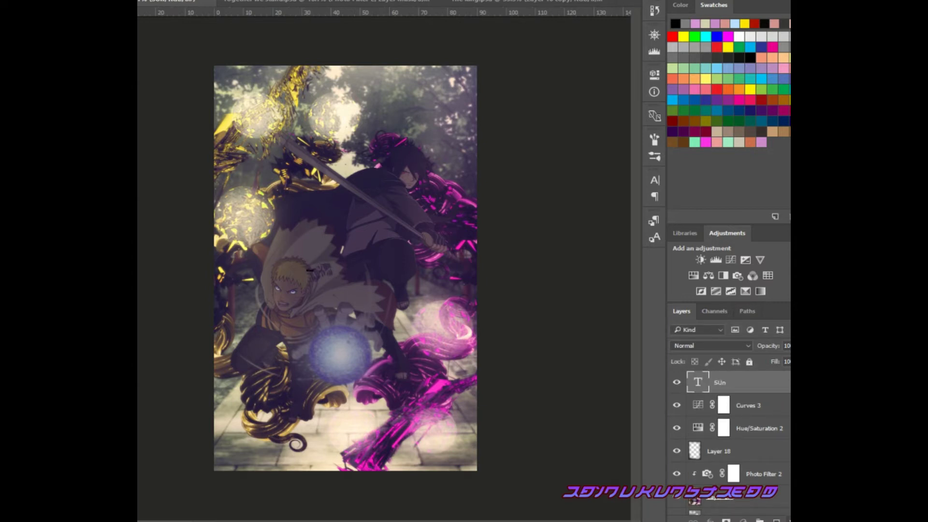
key(BackSpace)
key(BackSpace)
key(BackSpace)
text(sun)
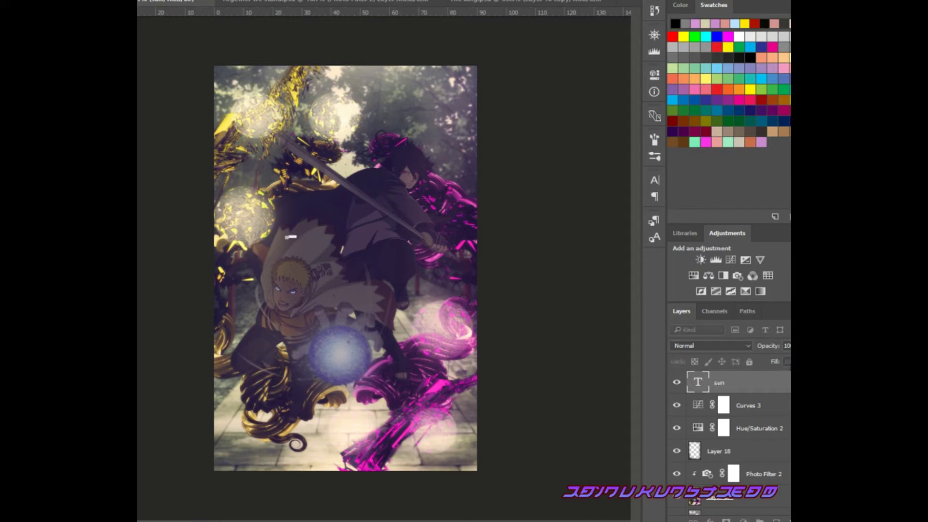
key(ctrl+a)
key(ctrl+shift+period)
key(ctrl+shift+period)
key(ctrl+shift+period)
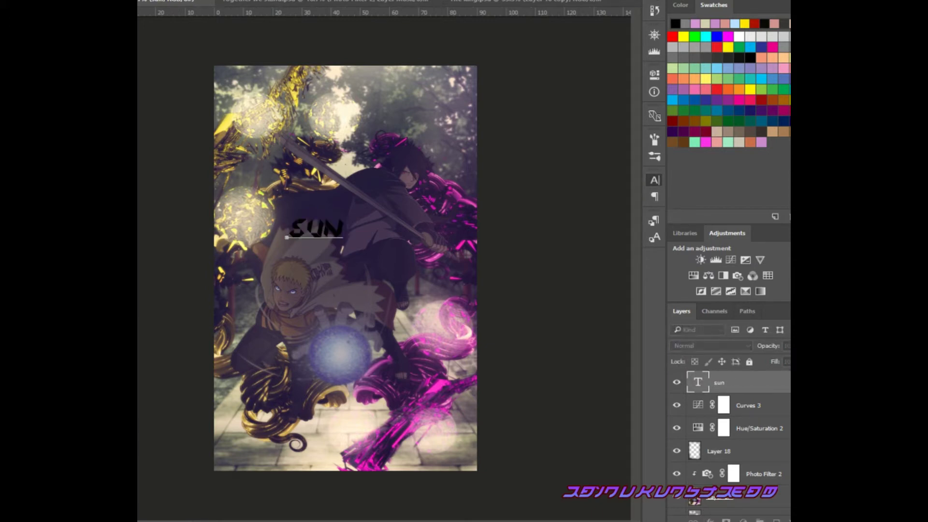
key(ctrl+Return)
mouse_move(317, 228)
mouse_down()
mouse_move(383, 300)
mouse_move(321, 201)
mouse_move(404, 266)
mouse_move(393, 292)
mouse_up()
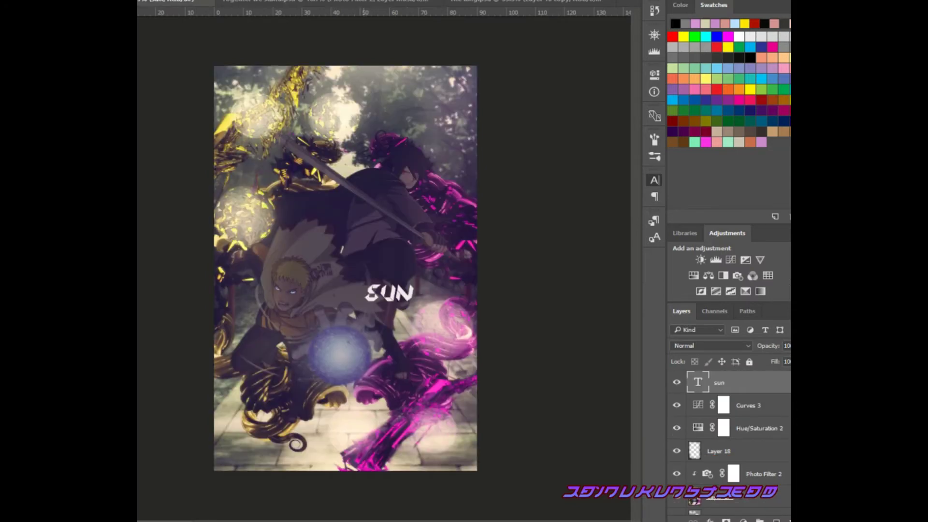
drag(387, 290, 368, 280)
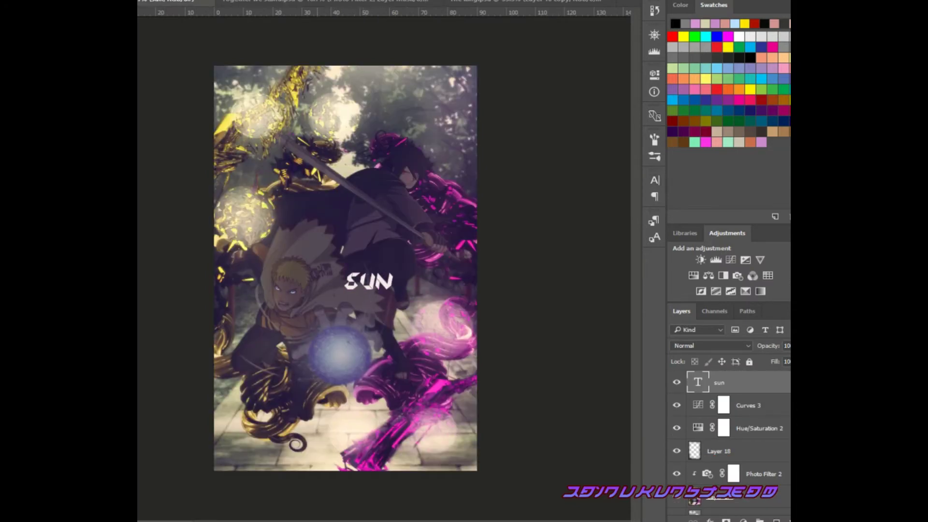
- Add a 'MOON' text layer below SUN, set in the same font as SUN
click(318, 235)
text(MOON)
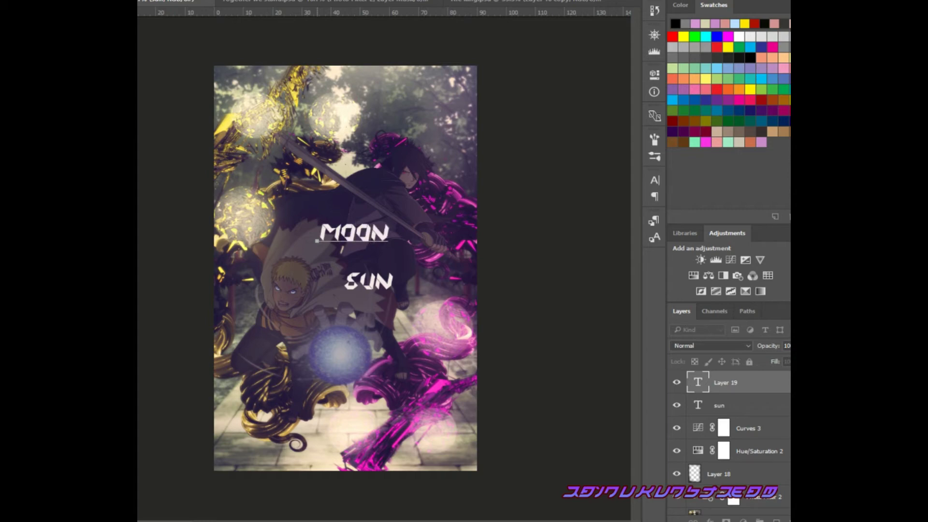
key(ctrl+Return)
drag(353, 234, 385, 300)
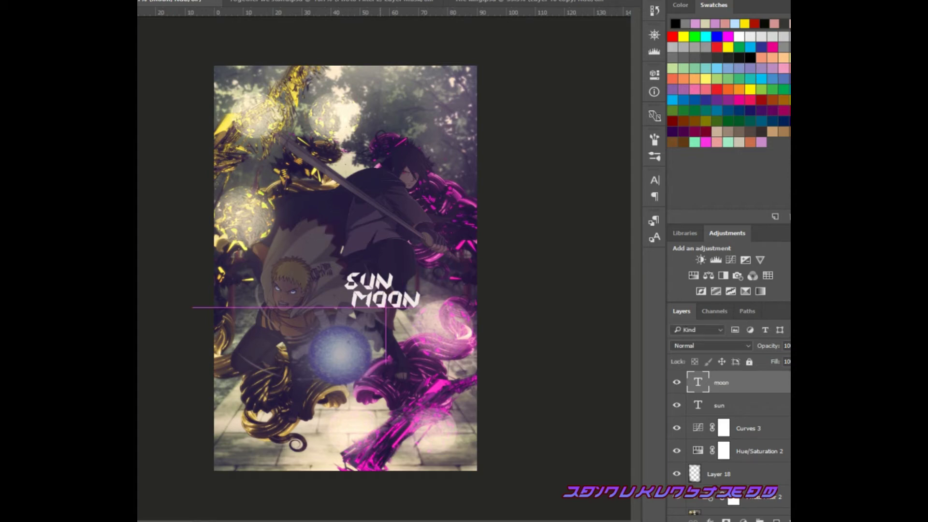
double_click(382, 300)
key(Down)
key(Down)
key(Down)
key(Down)
key(Down)
key(Down)
key(ctrl+Return)
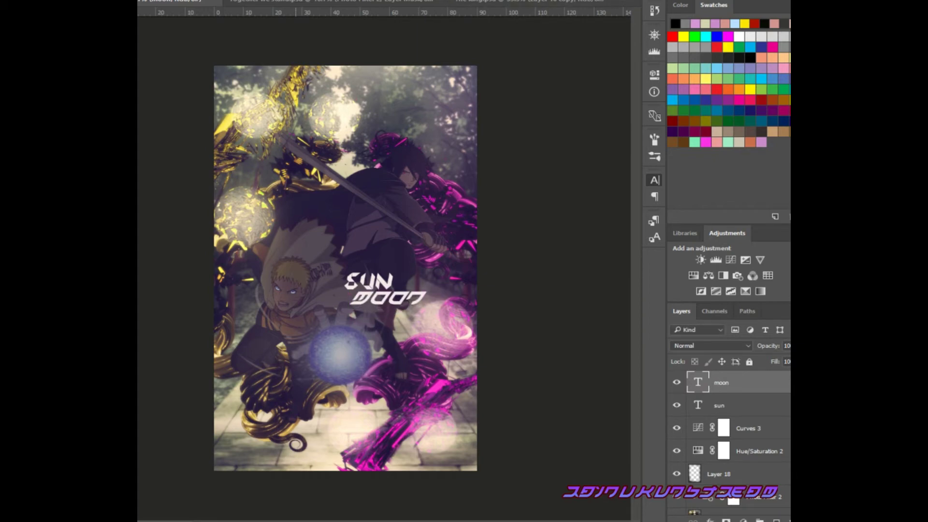
key(alt+bracketleft)
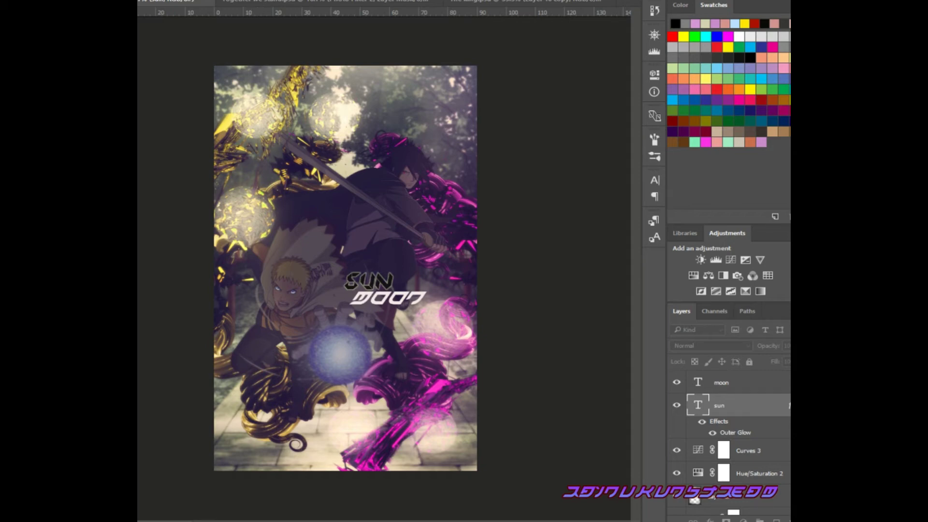
- Copy SUN's outer glow onto MOON and move both title layers slightly down
key(alt+bracketright)
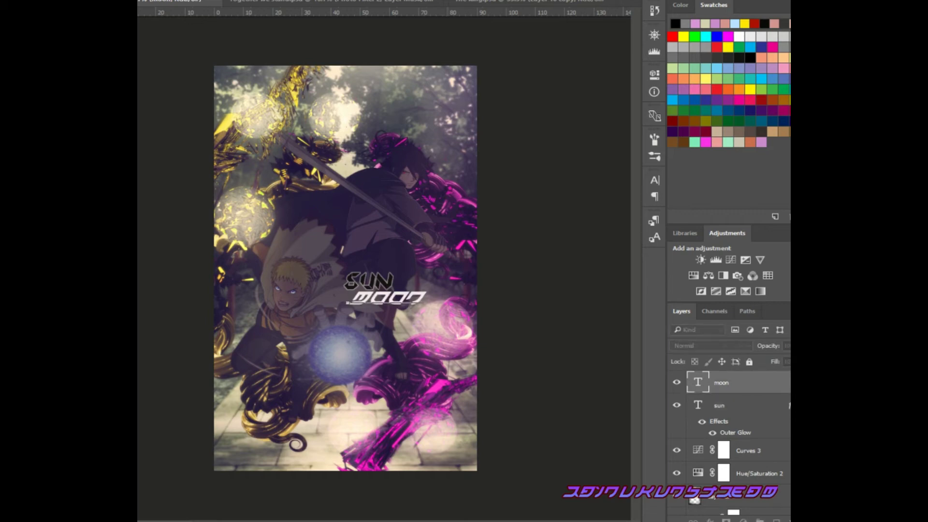
drag(719, 421, 725, 382)
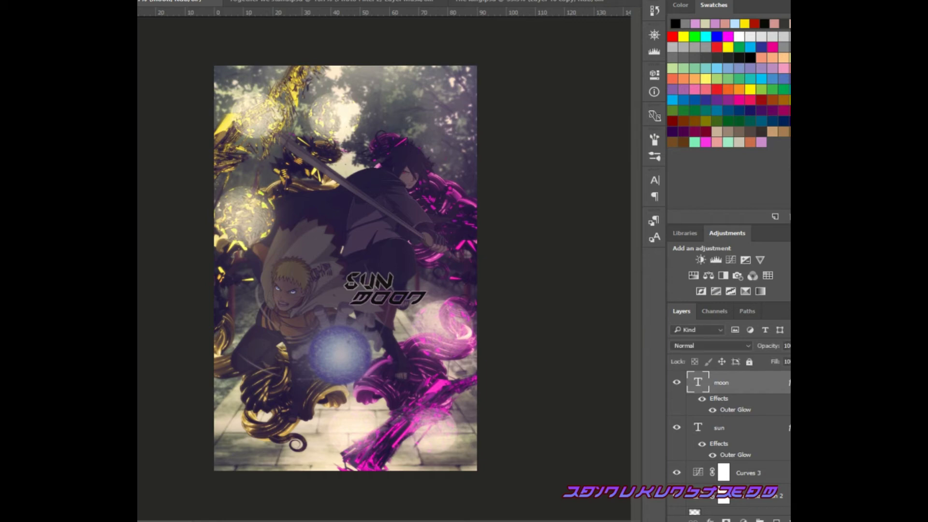
key(alt+shift+bracketleft)
mouse_move(387, 289)
mouse_down()
mouse_move(381, 299)
mouse_move(390, 294)
mouse_up()
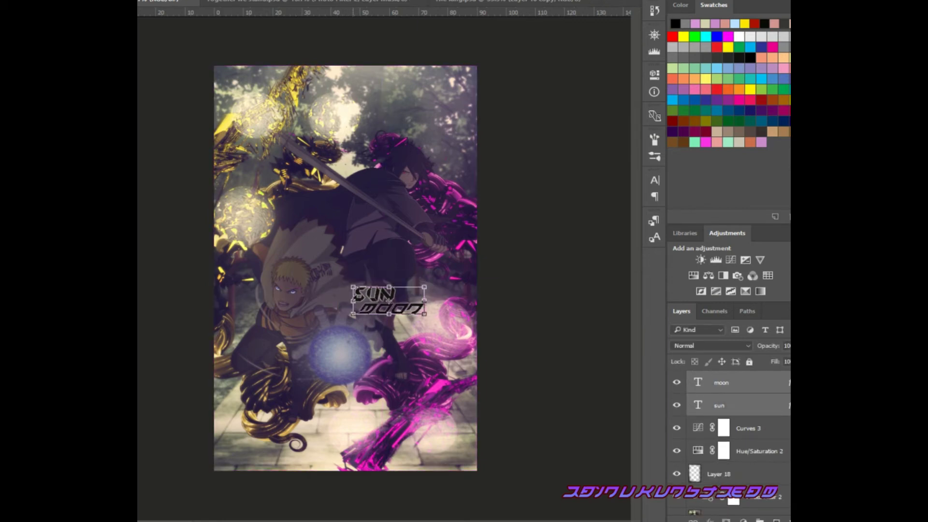
drag(313, 271, 313, 272)
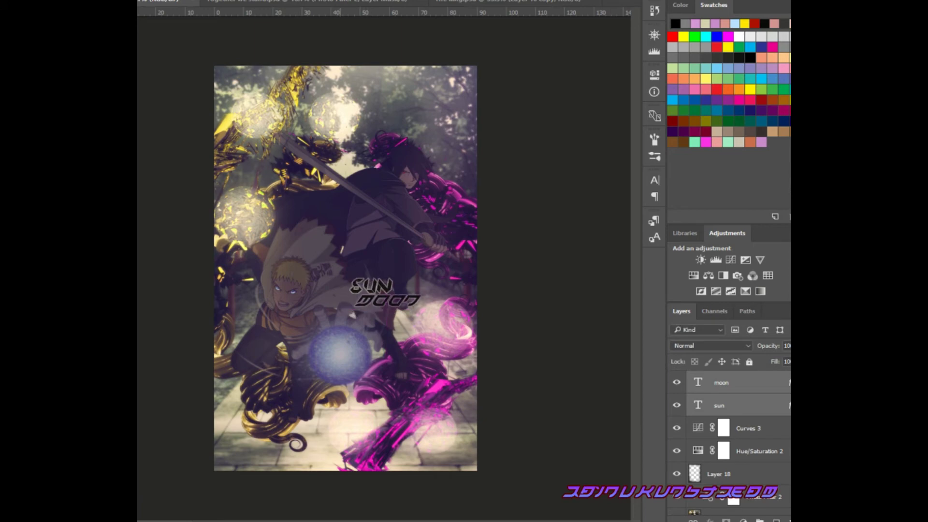
- Nudge MOON left and SUN right and down, then switch to the Danmachi document
key(alt+period)
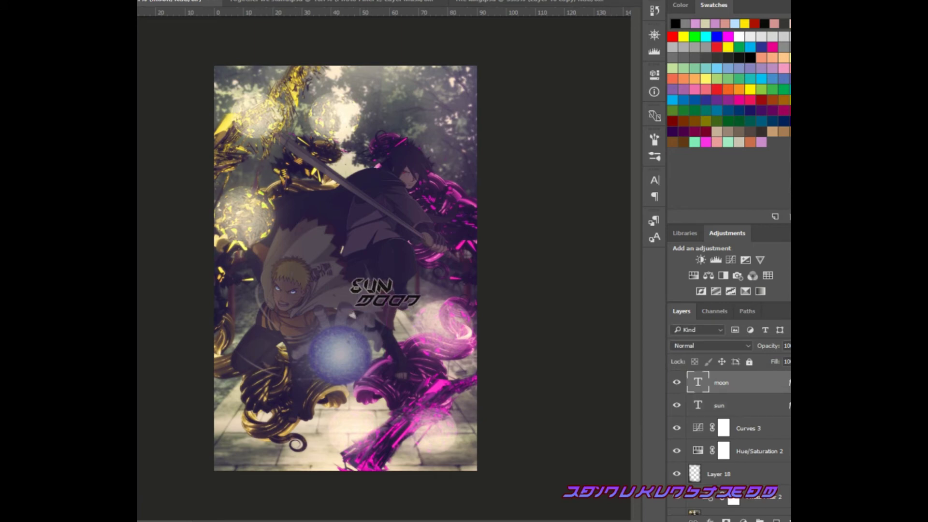
key(Left)
key(Left)
key(Left)
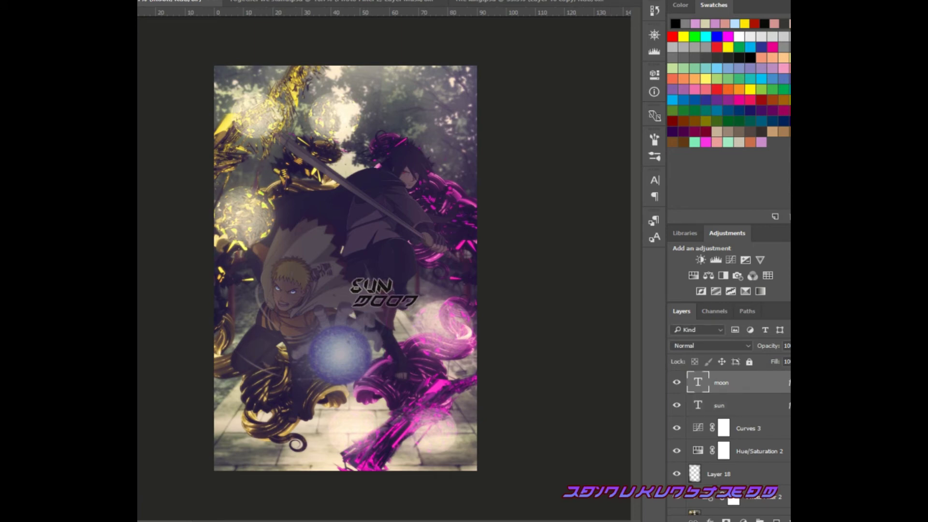
key(Left)
key(alt+bracketleft)
key(Right)
key(Right)
key(Right)
key(Right)
key(Down)
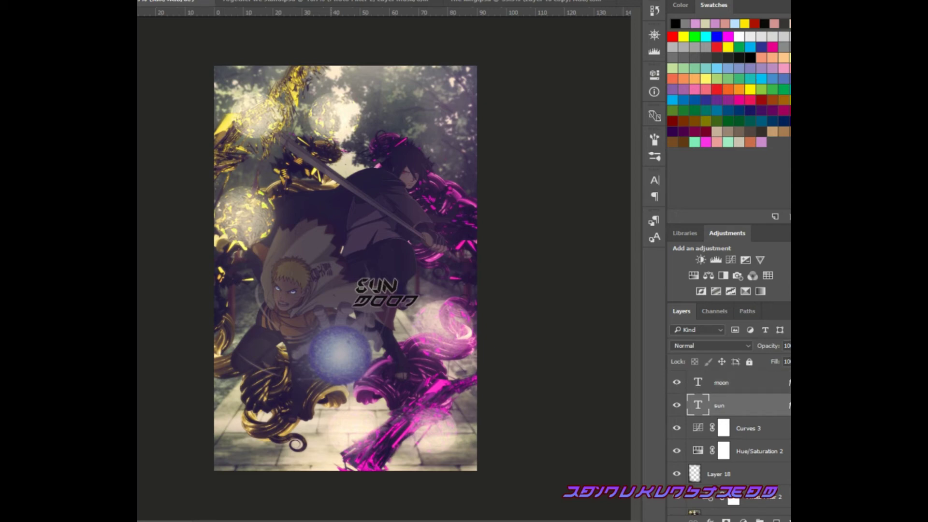
key(alt+bracketright)
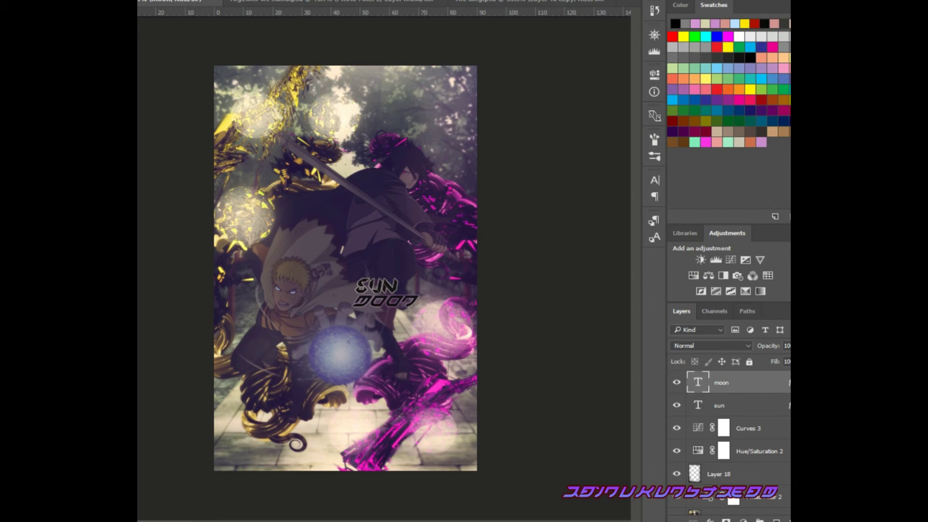
key(ctrl+Tab)
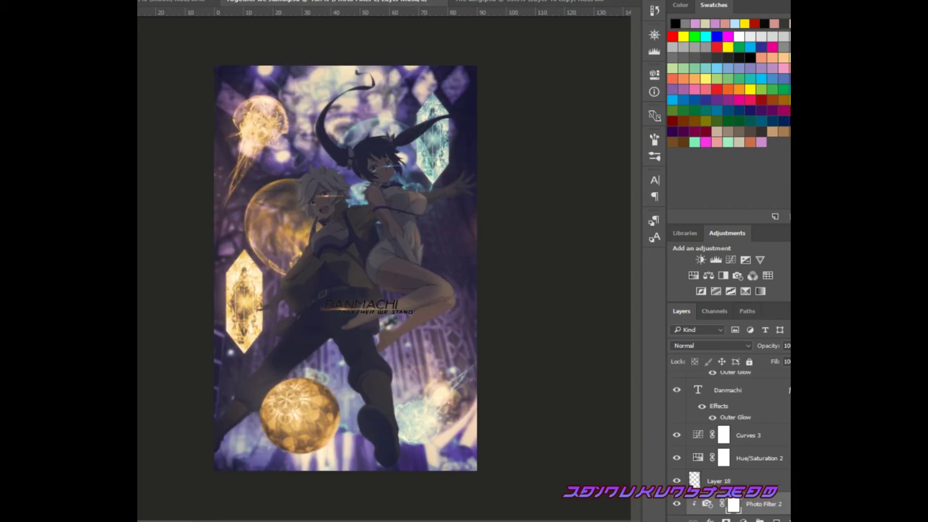
- Bring the qx4ST light-streak layer into the sun/moon edit and stretch it under the title
key(alt+bracketleft)
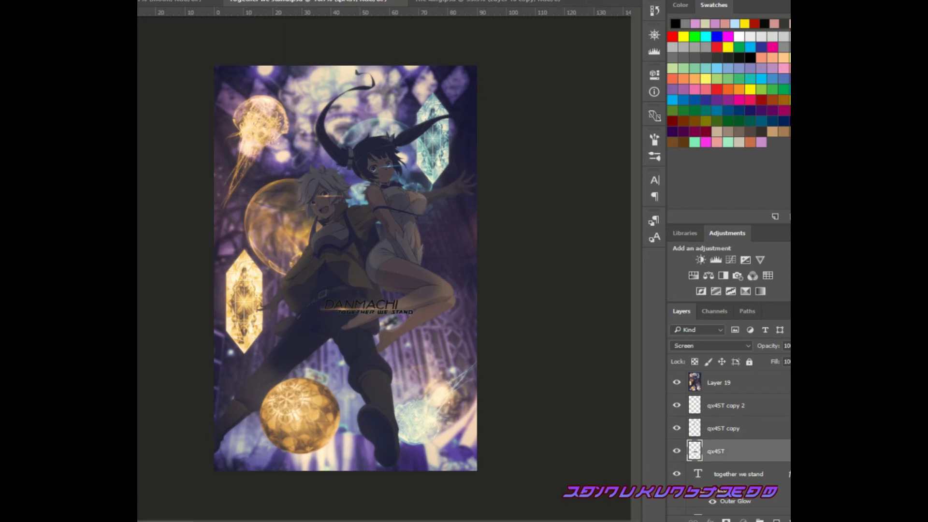
key(ctrl+Tab)
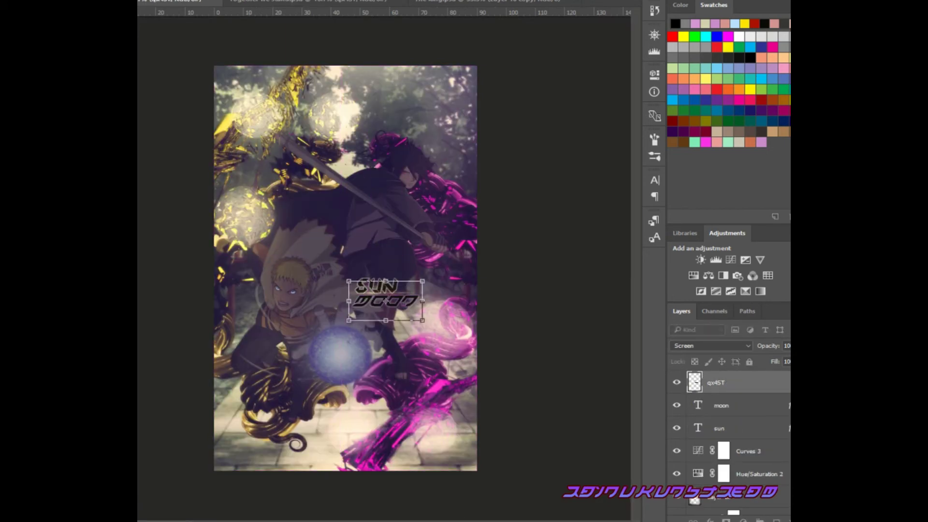
key(ctrl+t)
key(Return)
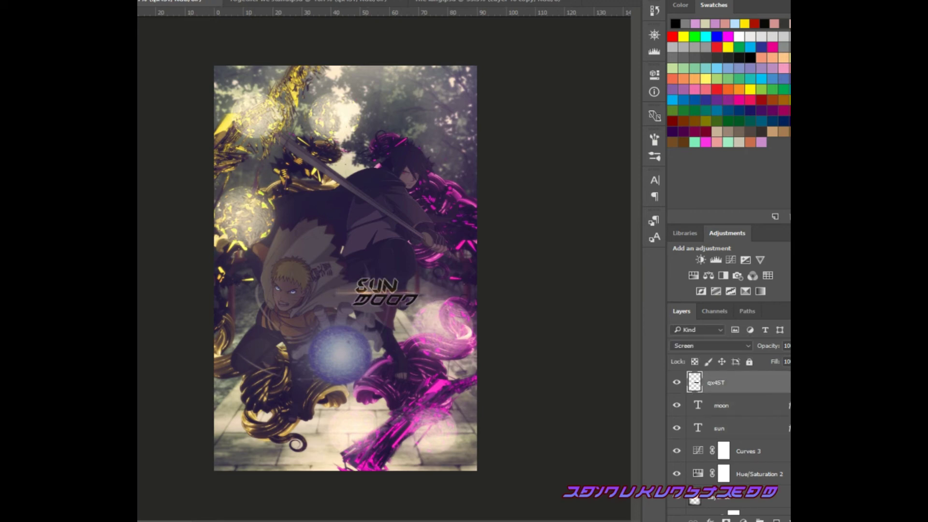
drag(377, 293, 377, 295)
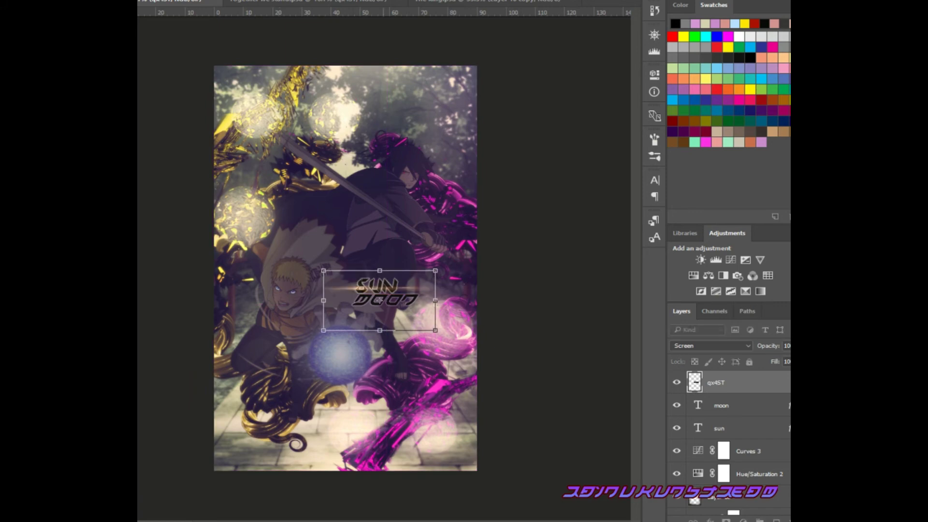
key(Up)
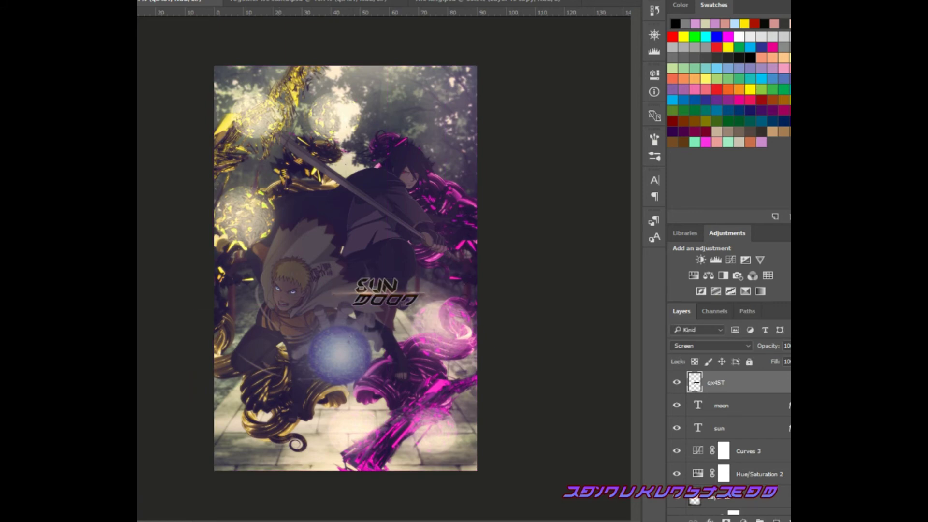
- Duplicate the streak into a small glint over Naruto's eye
key(ctrl+t)
mouse_move(398, 305)
mouse_down()
mouse_move(315, 305)
mouse_move(290, 296)
mouse_move(307, 299)
mouse_up()
key(Return)
click(677, 405)
click(677, 405)
key(ctrl+t)
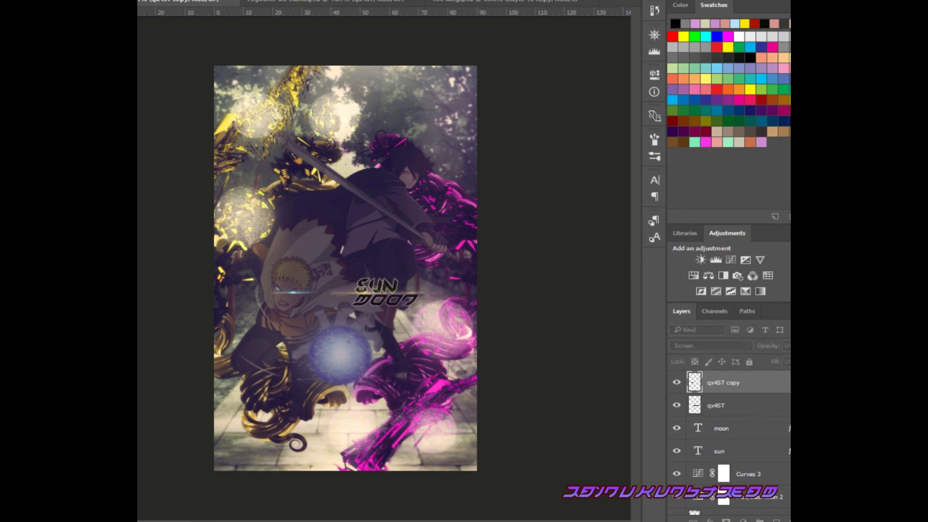
- Make another streak copy and move it onto Sasuke's eye
key(Return)
key(ctrl+j)
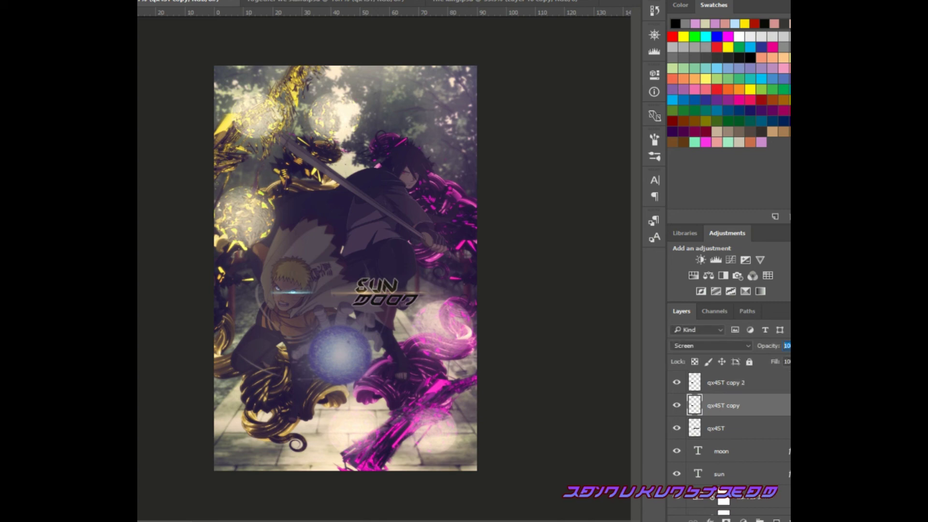
click(723, 382)
drag(305, 296, 419, 181)
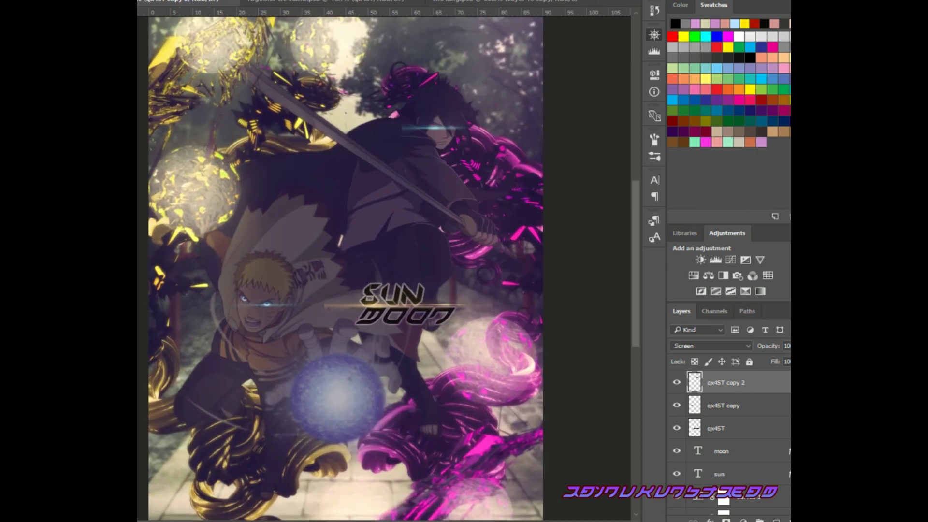
key(Up)
key(Up)
key(Up)
- Set Sasuke's eye glint to 65% opacity and stamp a merged copy on top
key(ctrl+t)
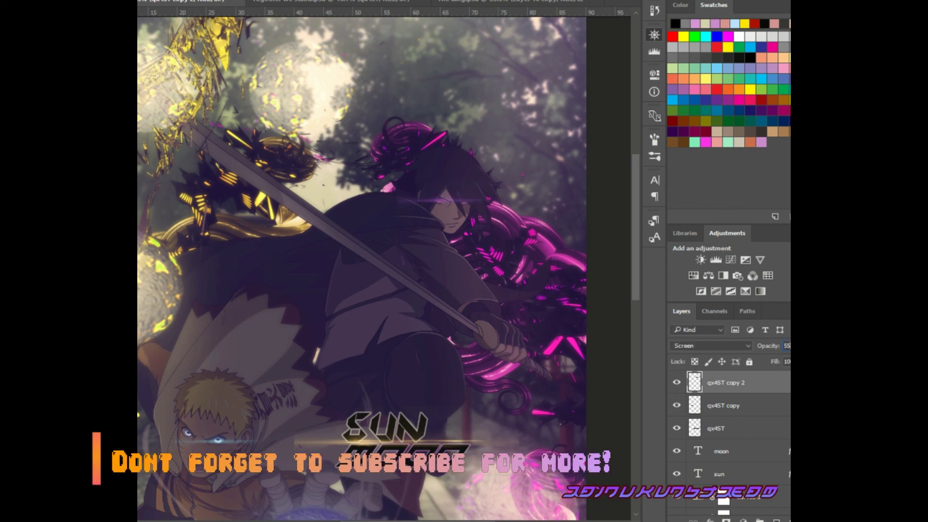
key(ctrl+0)
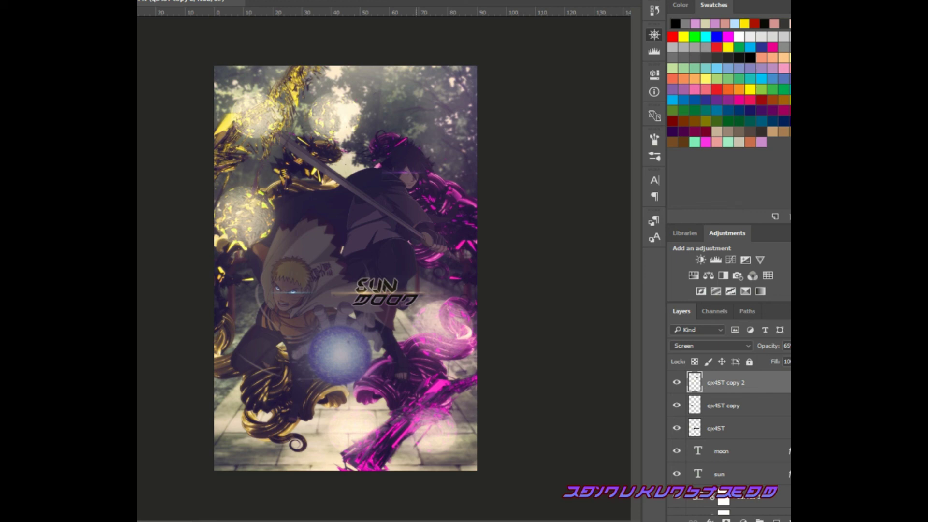
key(ctrl+shift+alt+e)
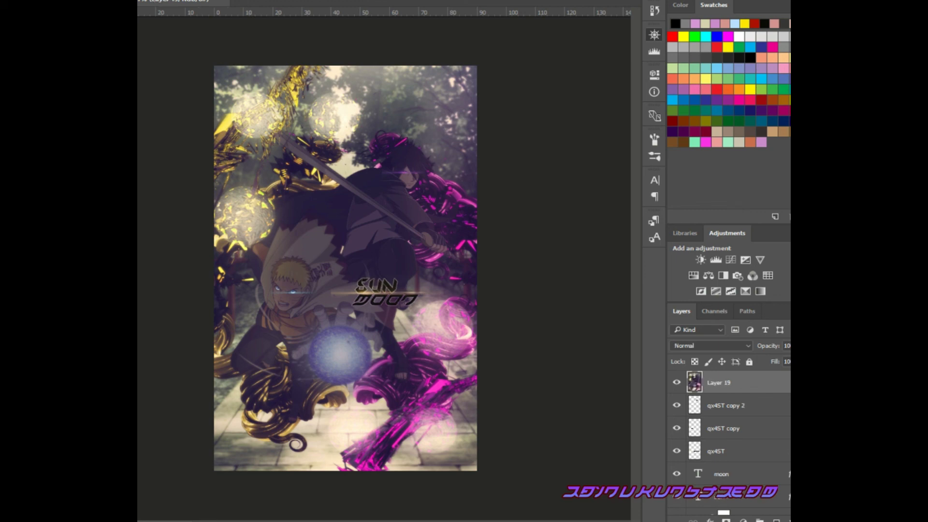